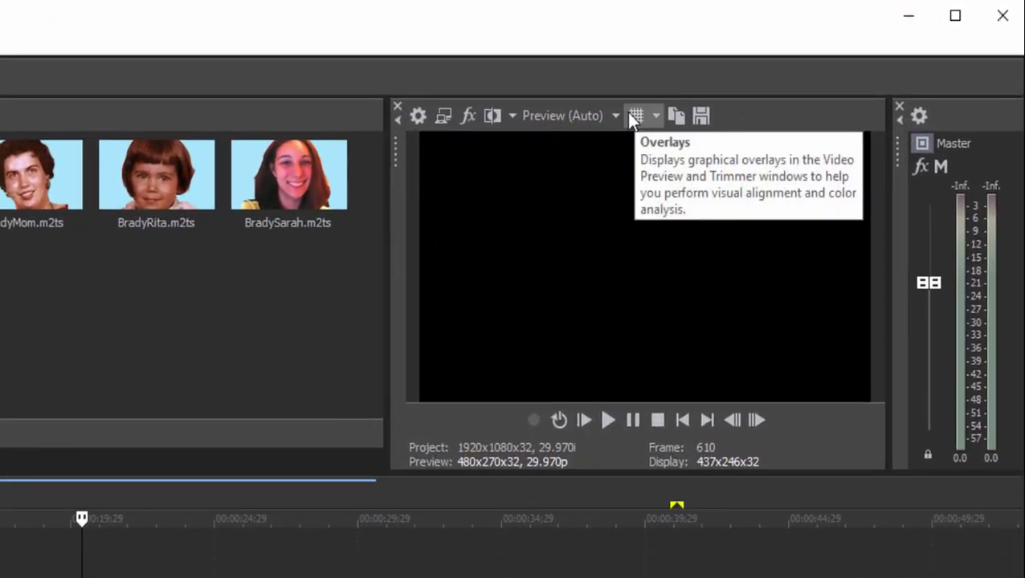
# Turn on preview overlays and set the preview grid to 3 horizontal and 3 vertical divisions
pyautogui.click(630, 116)
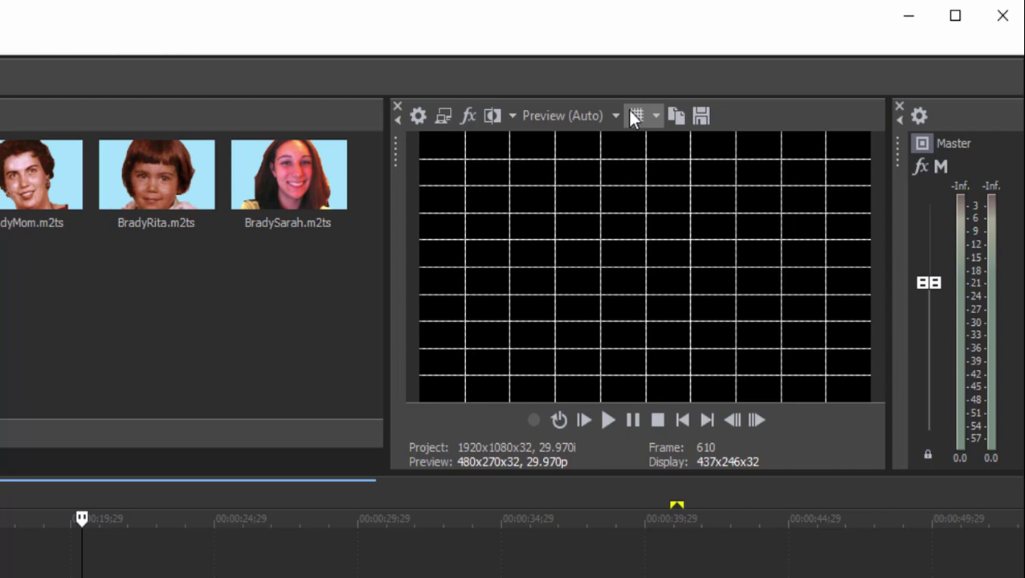
pyautogui.rightClick(645, 183)
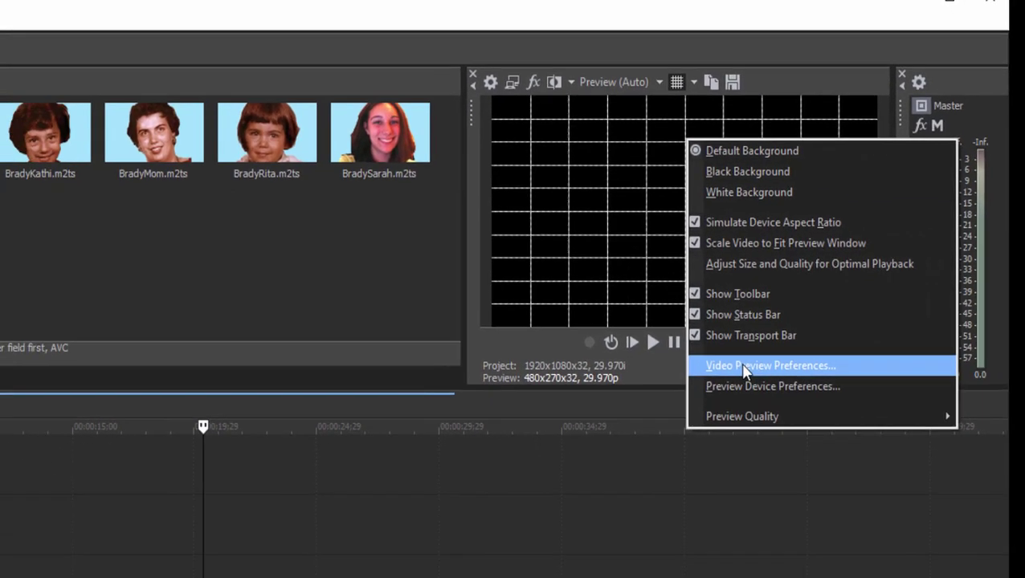
pyautogui.click(744, 367)
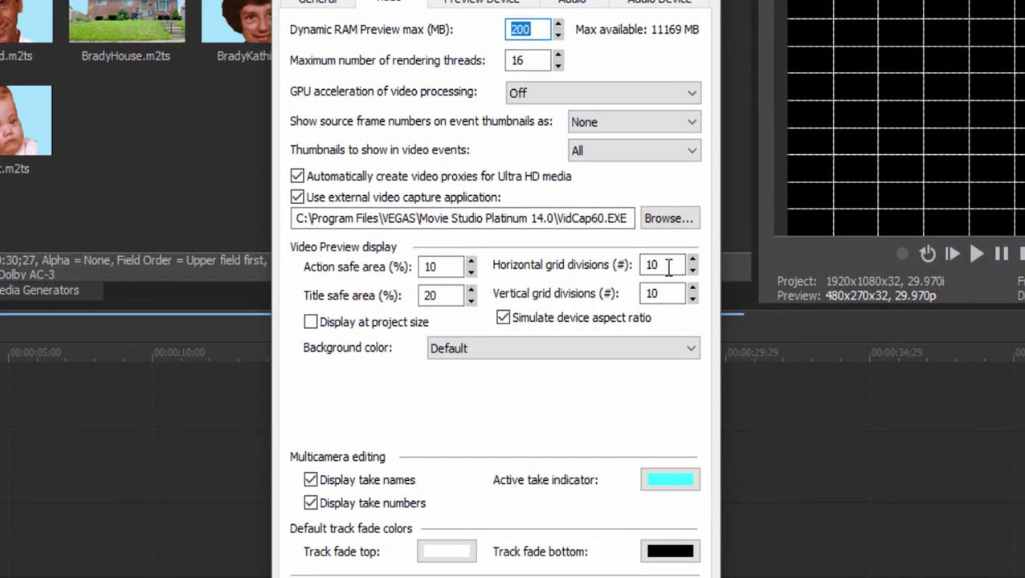
pyautogui.doubleClick(641, 265)
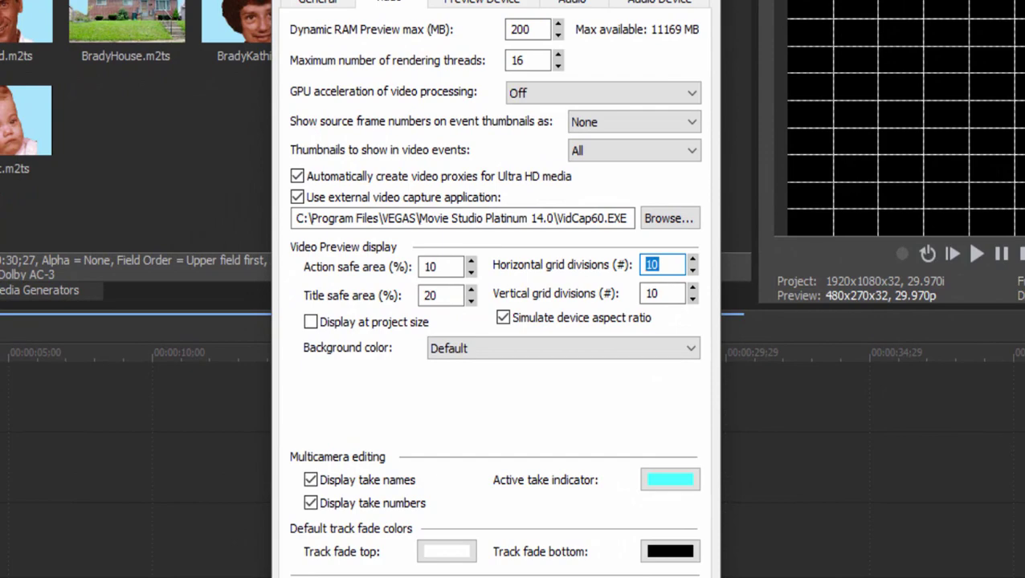
pyautogui.write('3')
pyautogui.doubleClick(660, 295)
pyautogui.write('3')
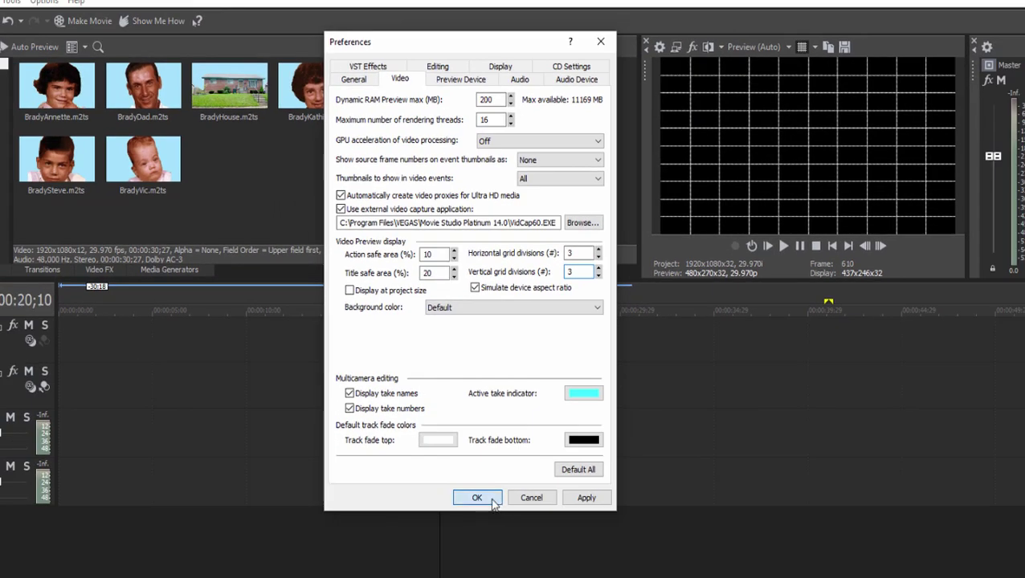
pyautogui.click(476, 560)
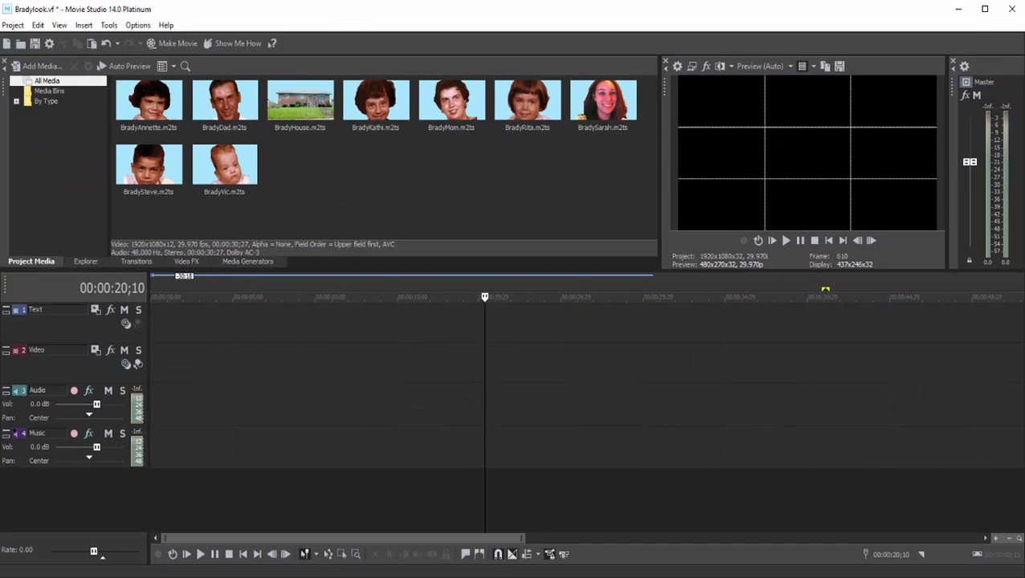
# Drag BradyDad.m2ts from Project Media onto the start of the Video track
pyautogui.moveTo(225, 94); pyautogui.dragTo(141, 386)
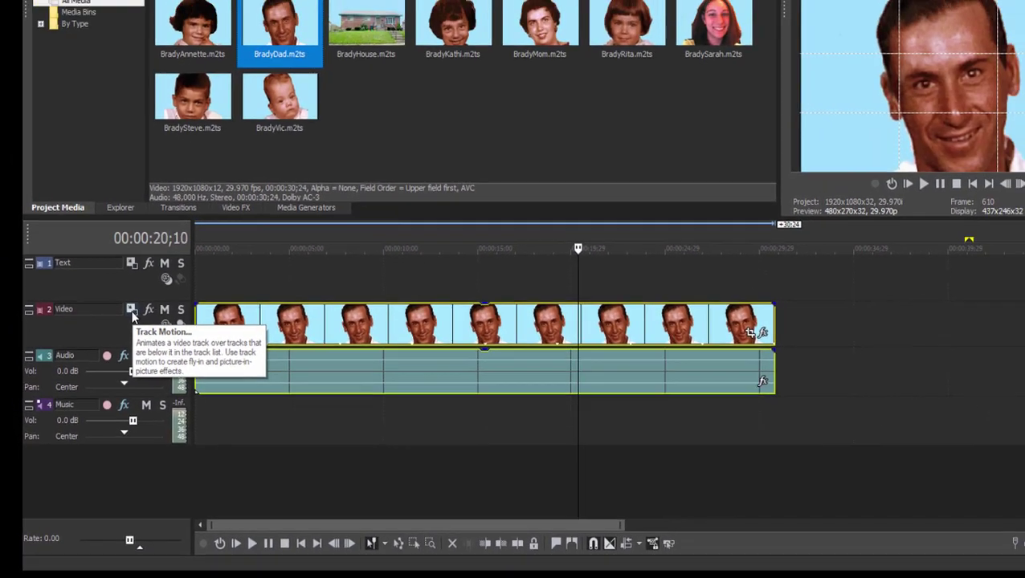
# Resize the Video track's BradyDad frame in Track Motion to width 610, height 343.13
pyautogui.click(137, 214)
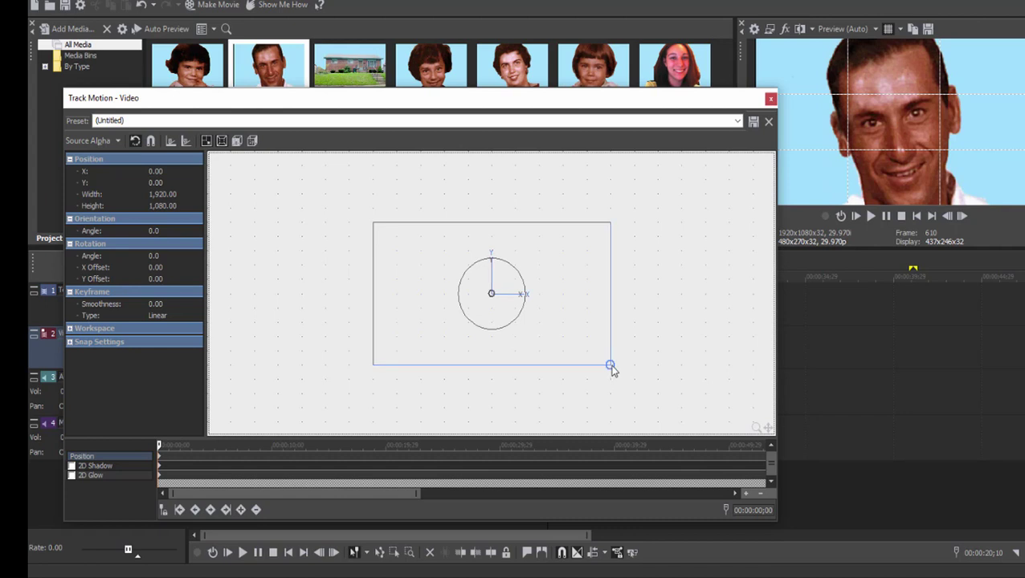
pyautogui.moveTo(610, 367); pyautogui.dragTo(536, 300)
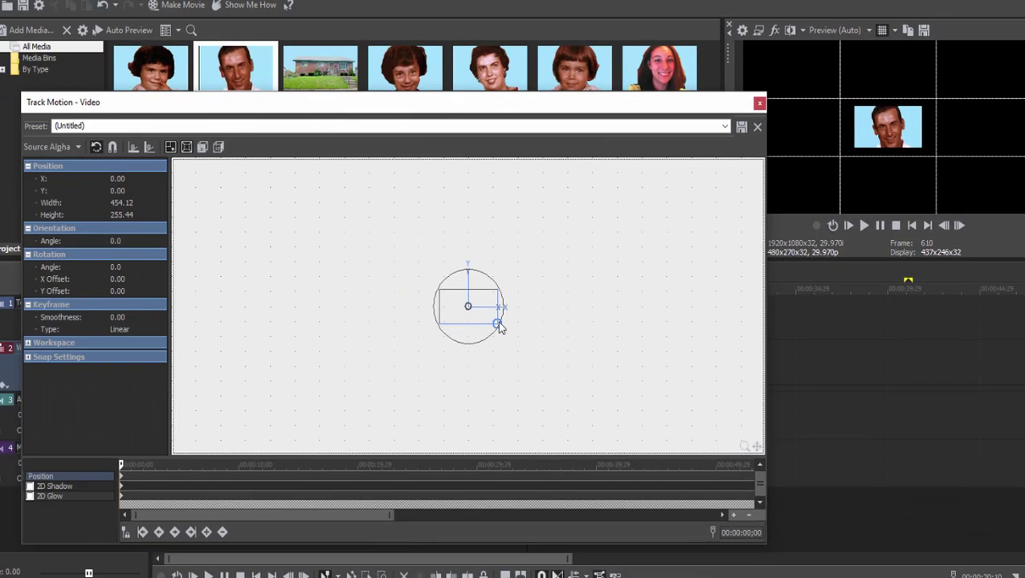
pyautogui.moveTo(499, 330); pyautogui.dragTo(508, 337)
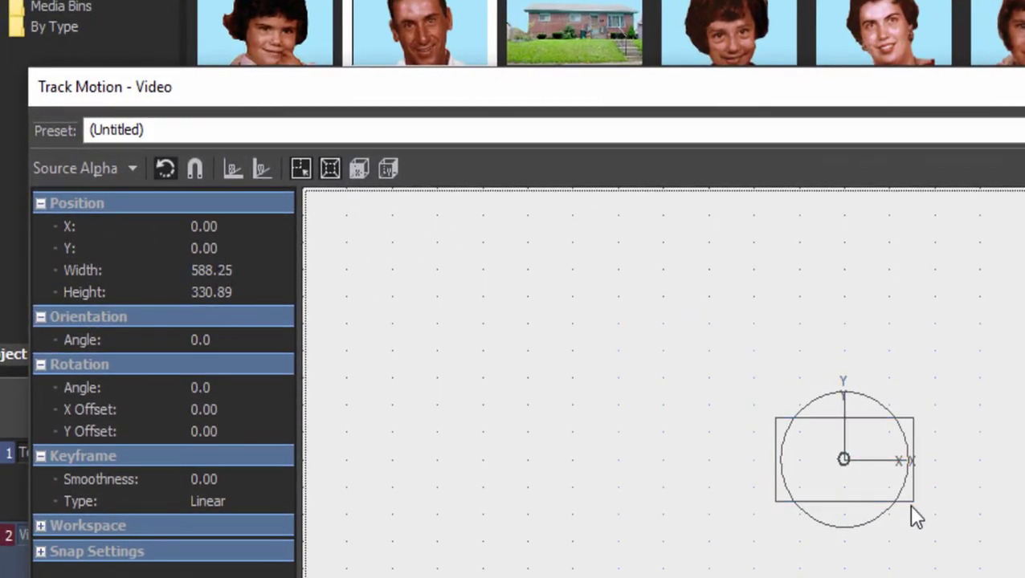
pyautogui.doubleClick(216, 266)
pyautogui.write('6')
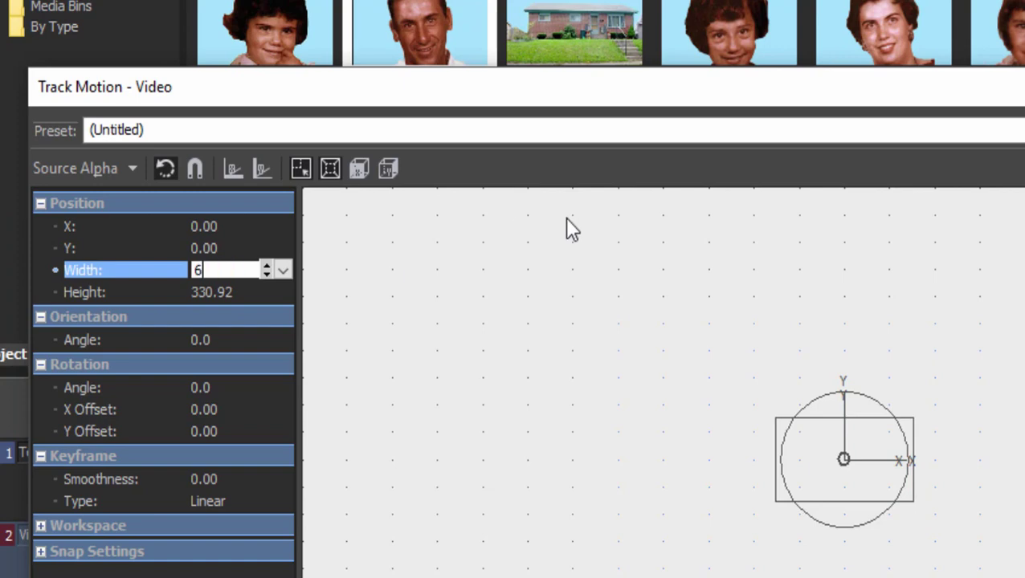
pyautogui.write('10')
pyautogui.press('Return')
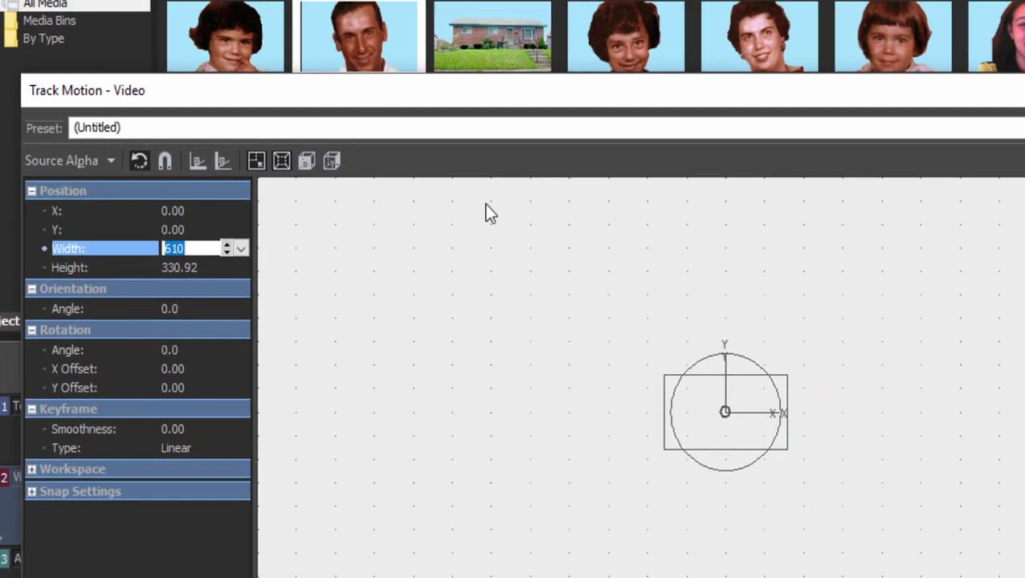
pyautogui.press('Tab')
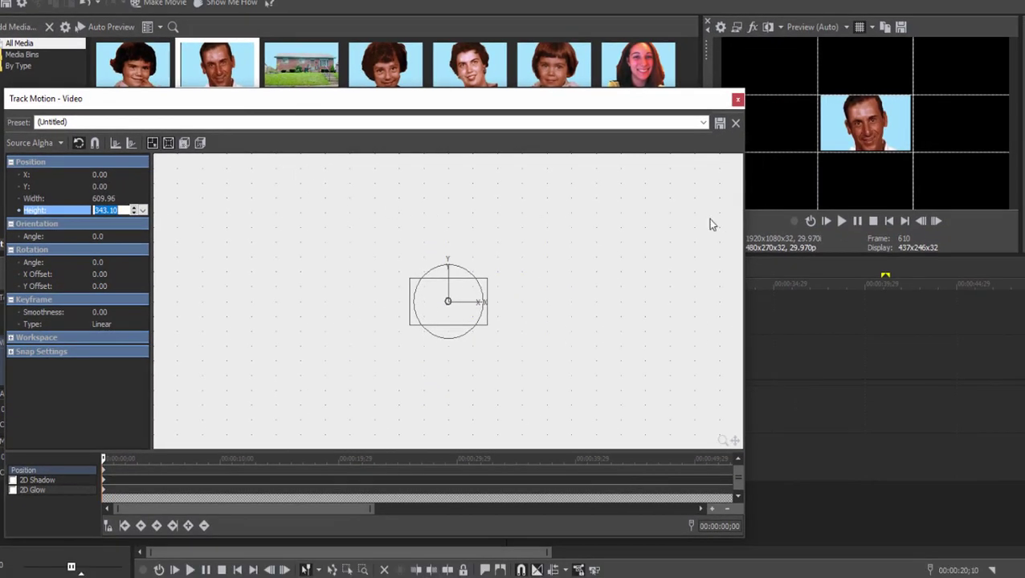
pyautogui.click(104, 198)
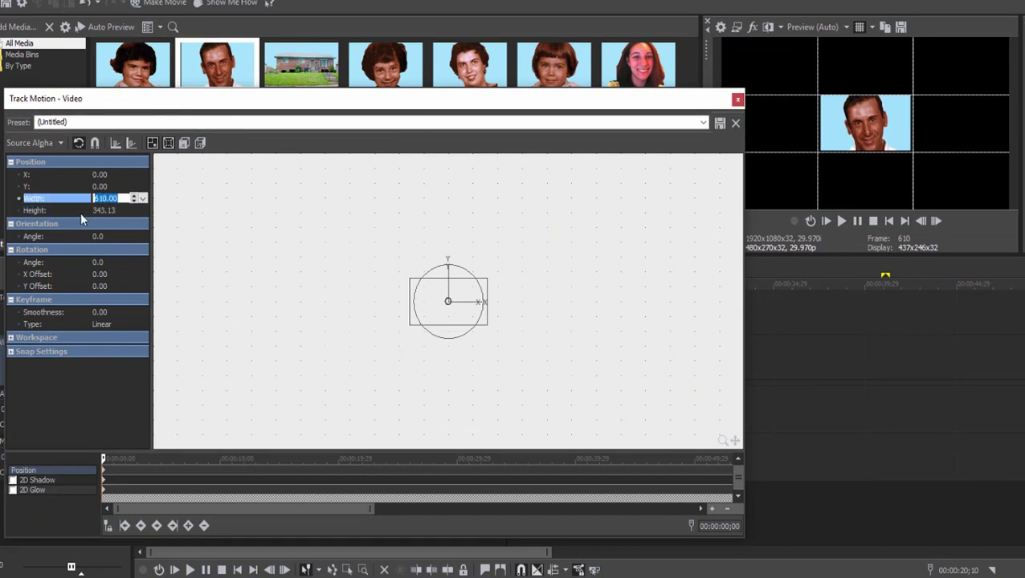
pyautogui.click(102, 210)
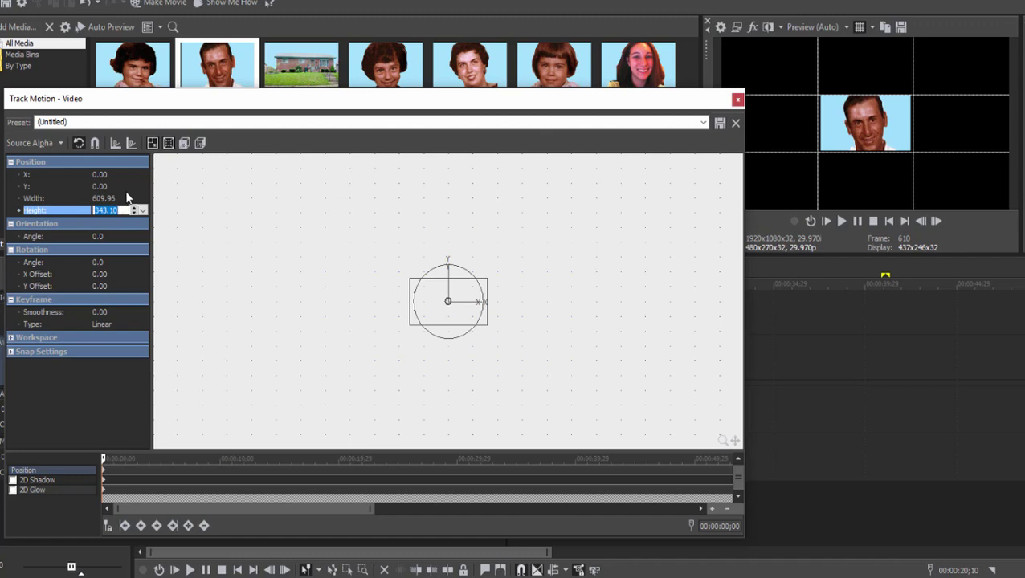
pyautogui.click(125, 199)
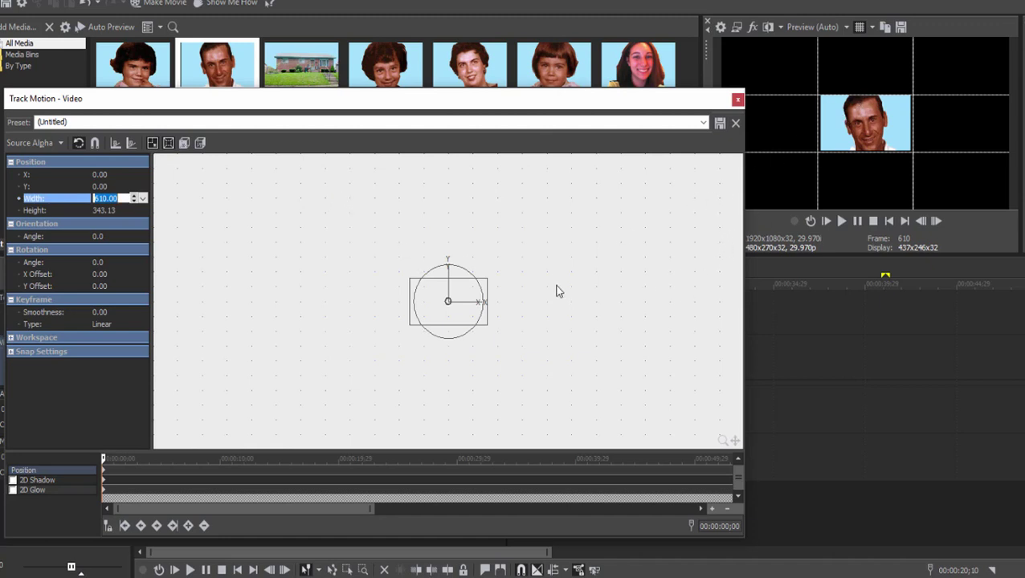
pyautogui.click(449, 304)
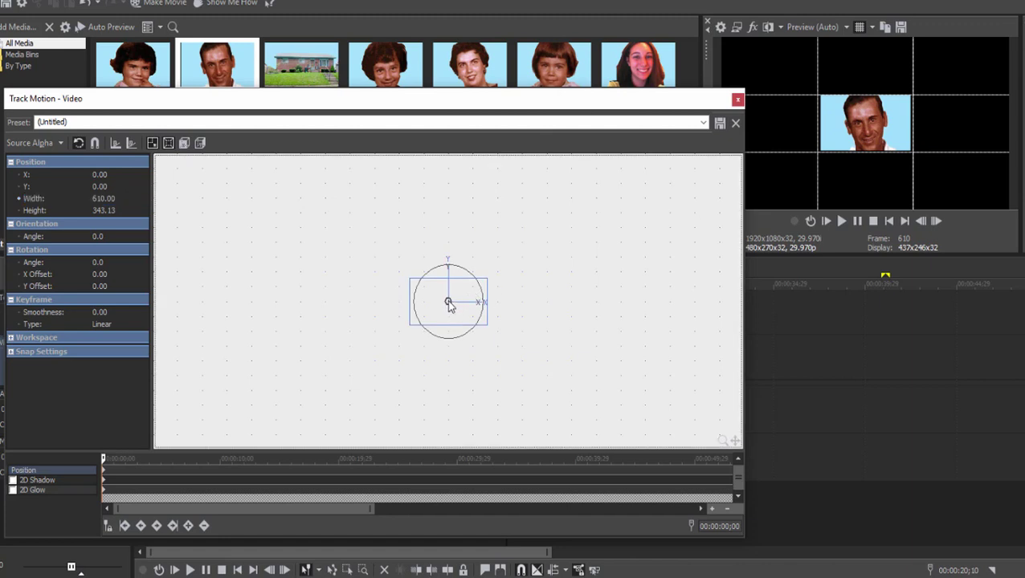
# Position the dad clip's frame at X 0, Y 365 in the top-centre square and close Track Motion
pyautogui.moveTo(448, 304); pyautogui.dragTo(448, 254)
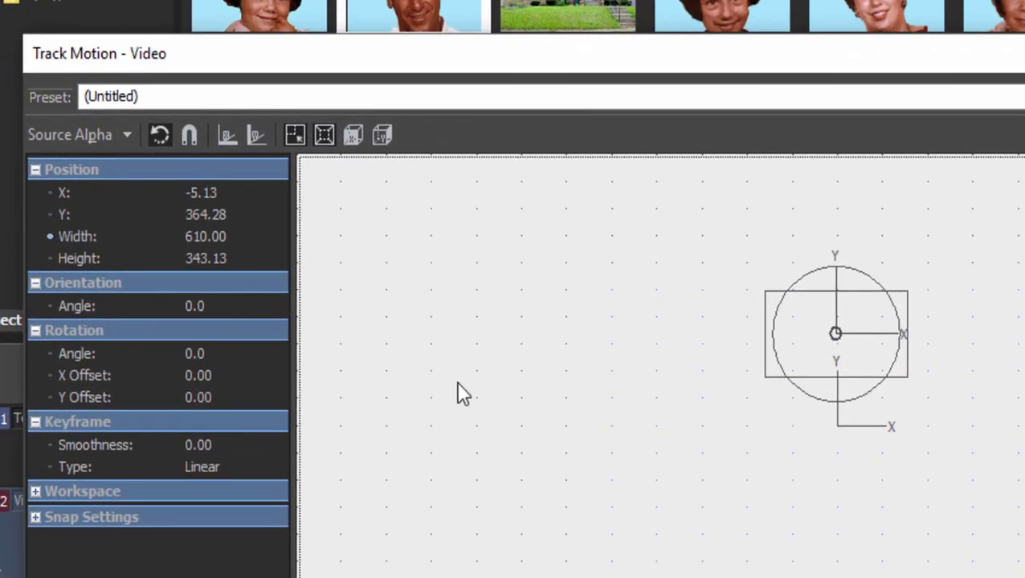
pyautogui.click(201, 193)
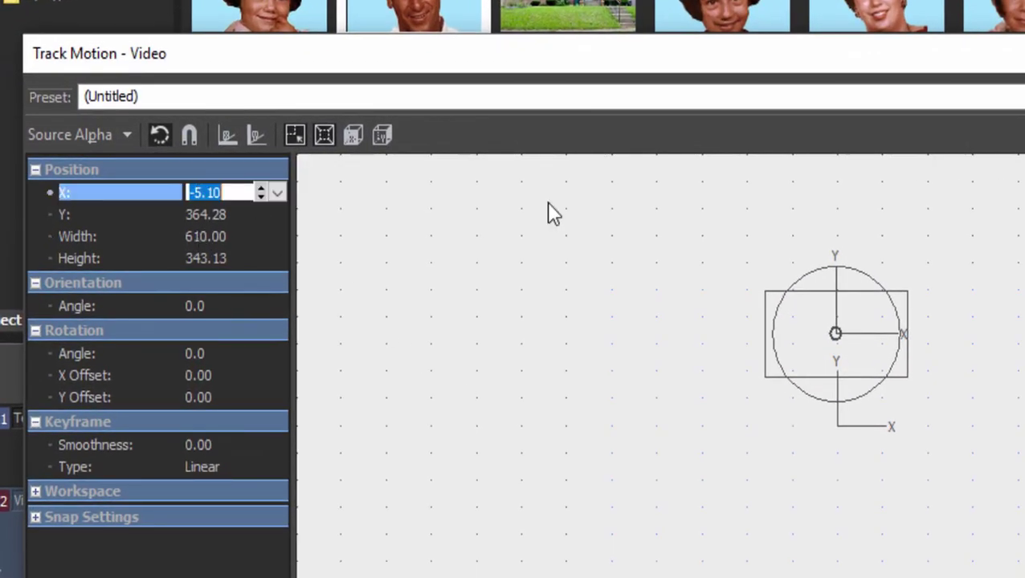
pyautogui.write('0')
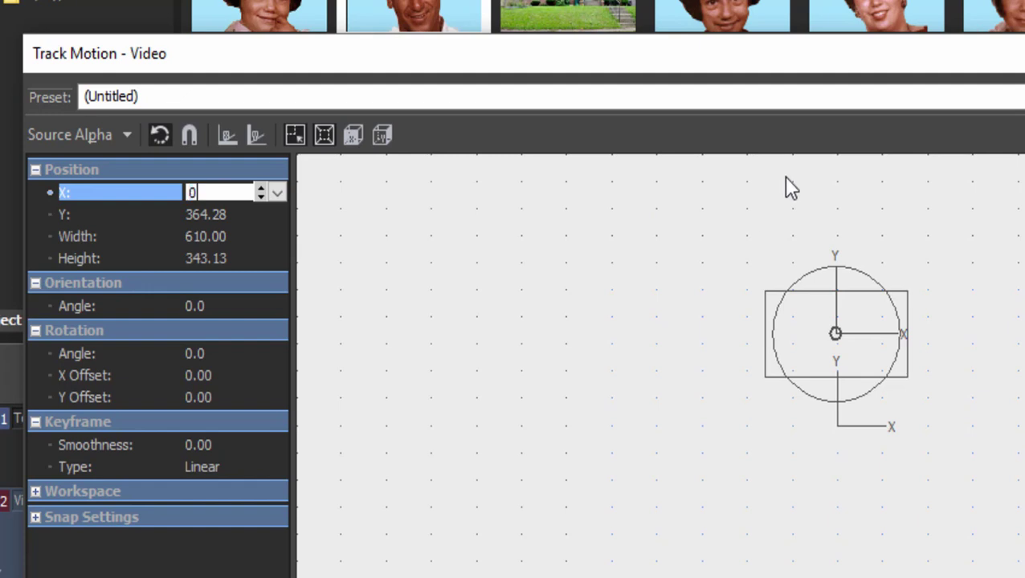
pyautogui.click(215, 214)
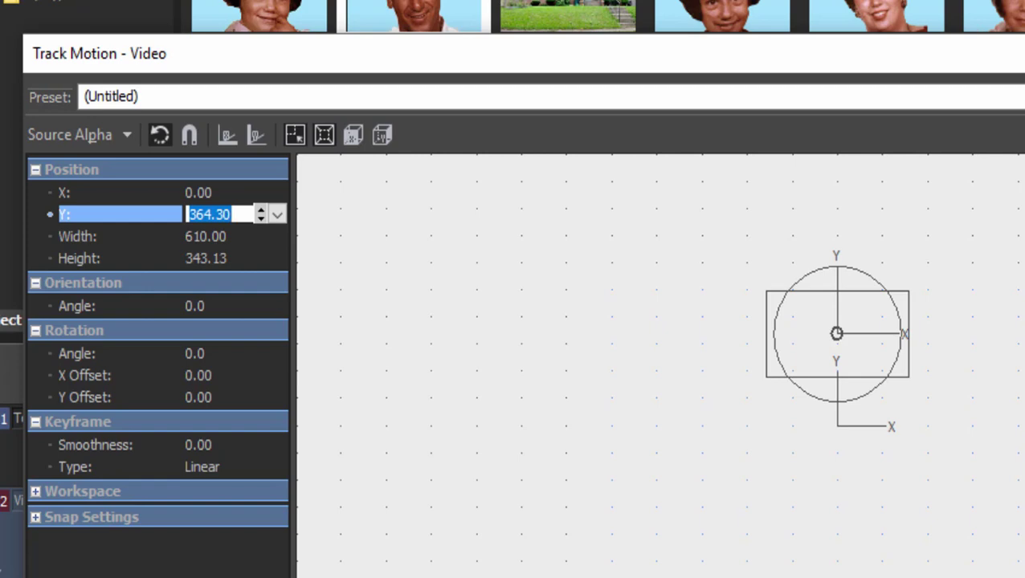
pyautogui.write('365')
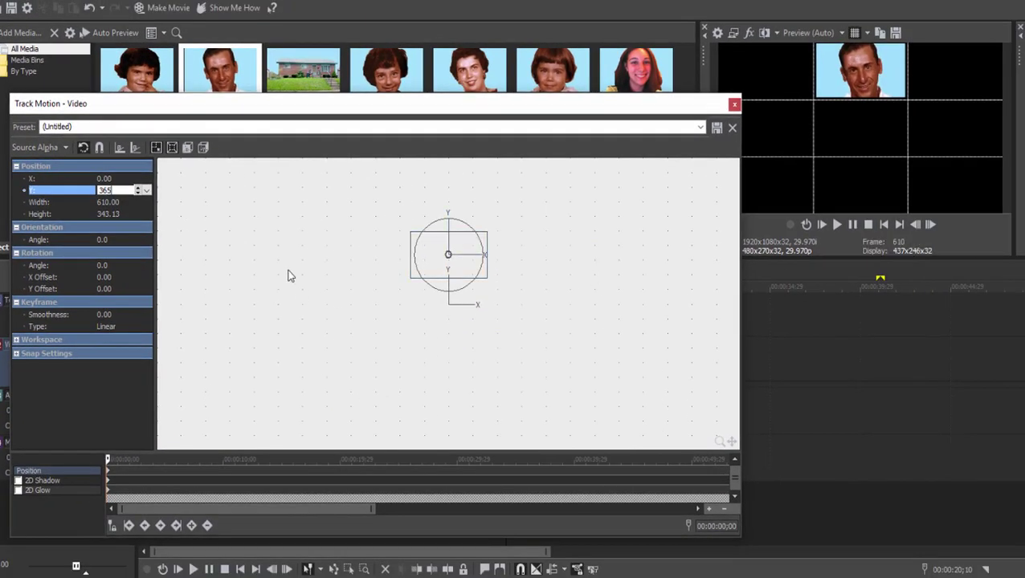
pyautogui.press('Return')
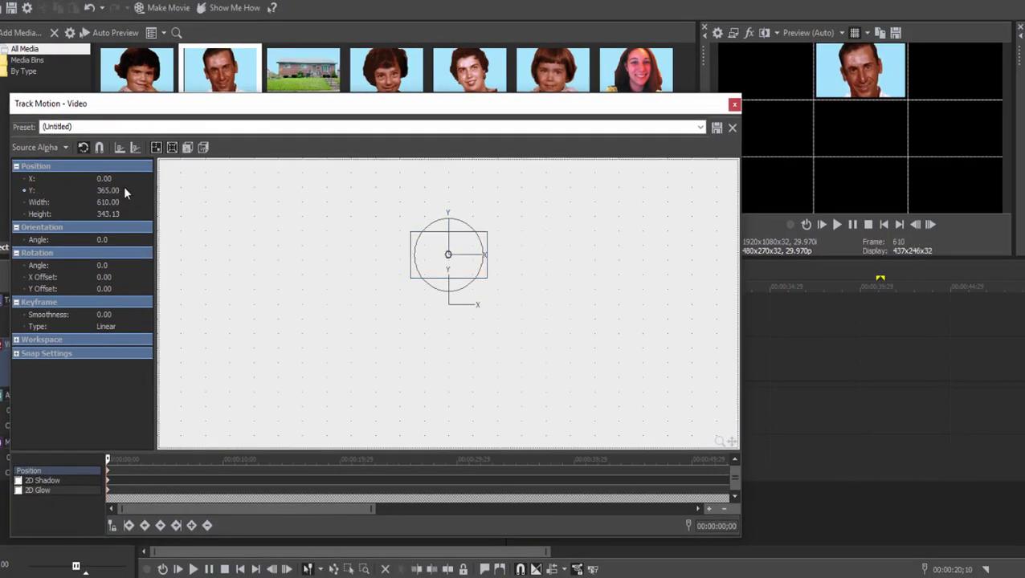
pyautogui.click(734, 106)
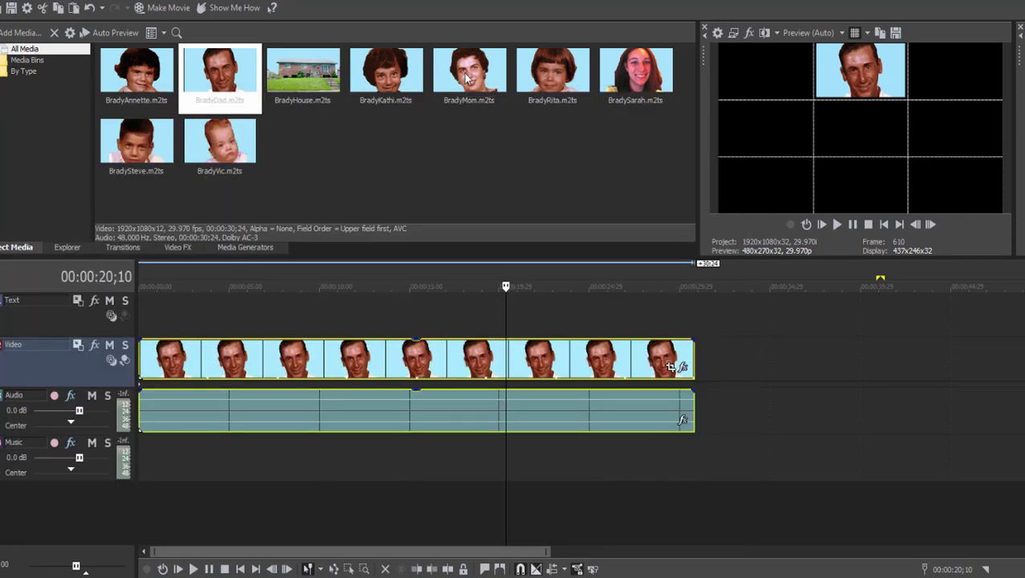
# Add BradyMom.m2ts to the Text track and set its frame width to 609.96
pyautogui.moveTo(471, 77); pyautogui.dragTo(126, 321)
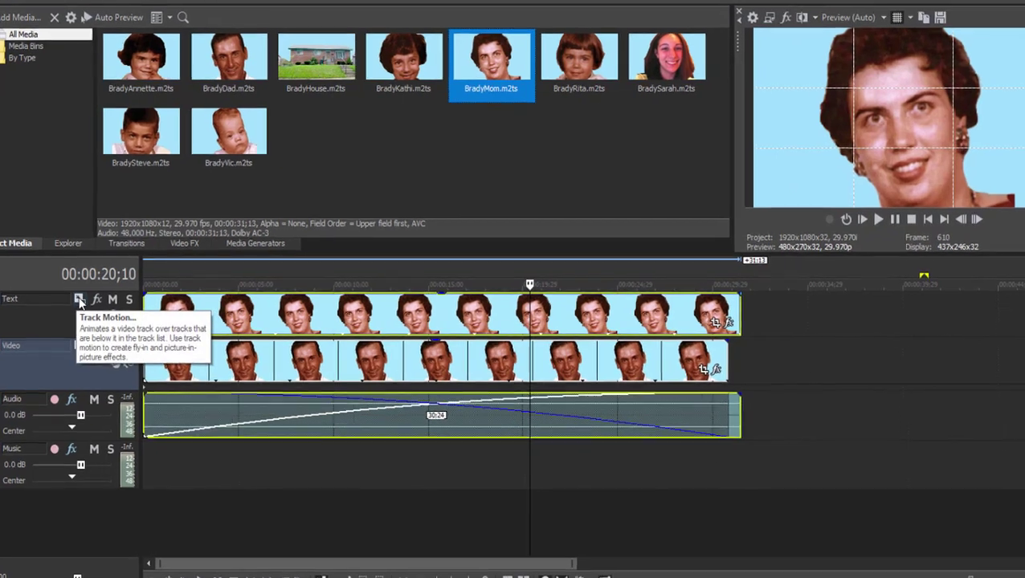
pyautogui.click(80, 300)
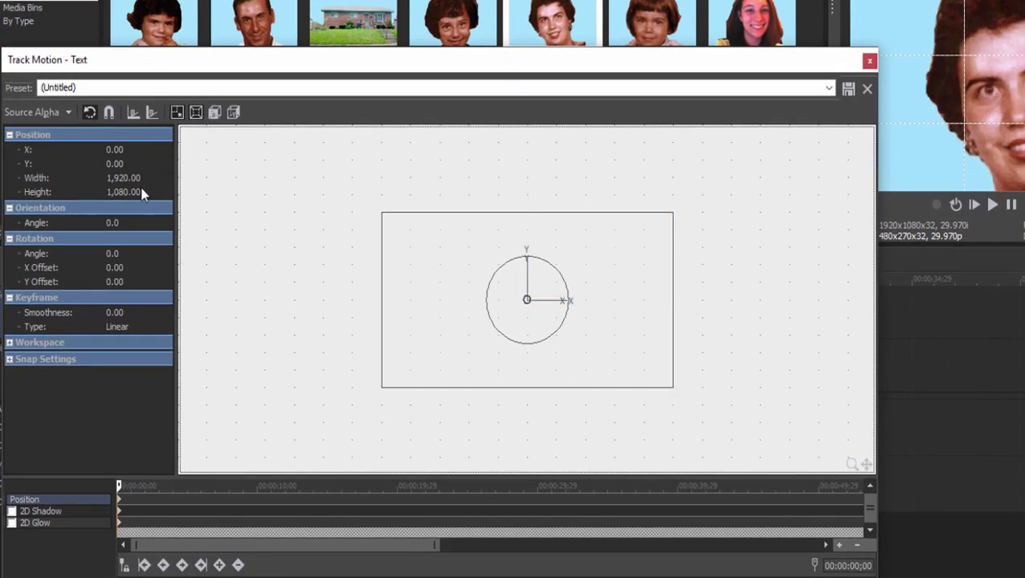
pyautogui.click(131, 179)
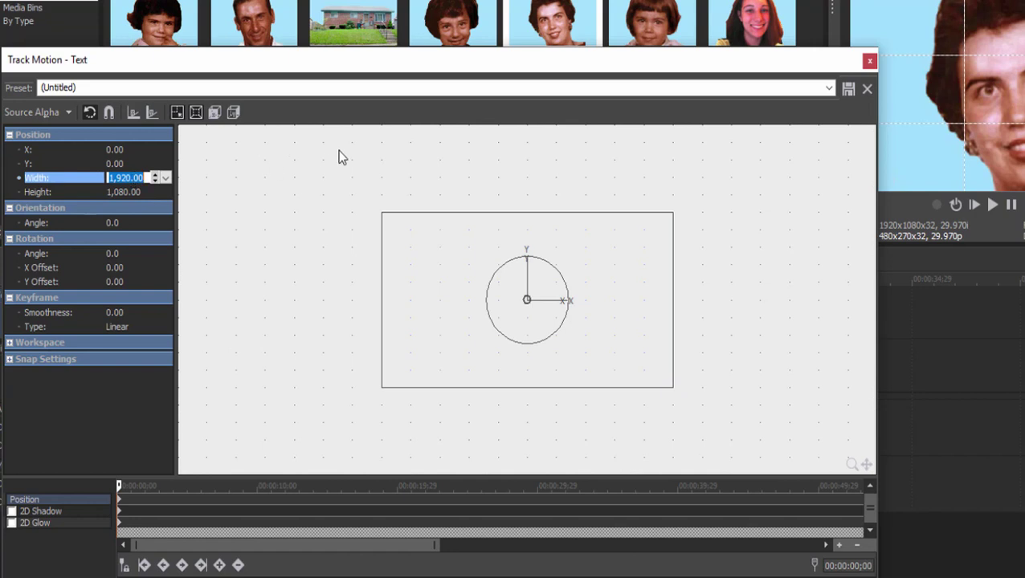
pyautogui.write('609.96')
pyautogui.press('Tab')
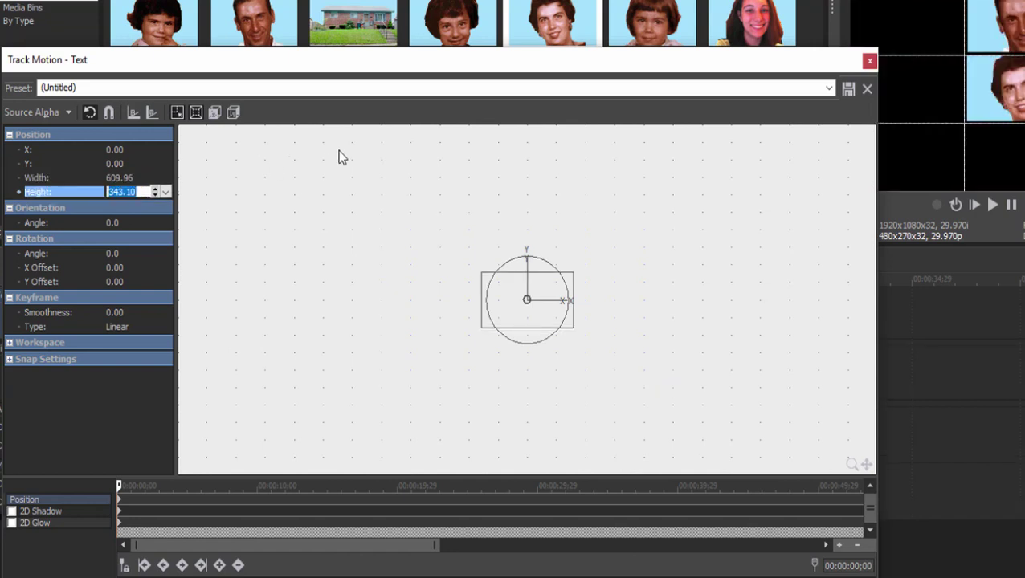
# Place the mom clip's frame at X 0, Y -365 in the bottom-centre square
pyautogui.click(531, 300)
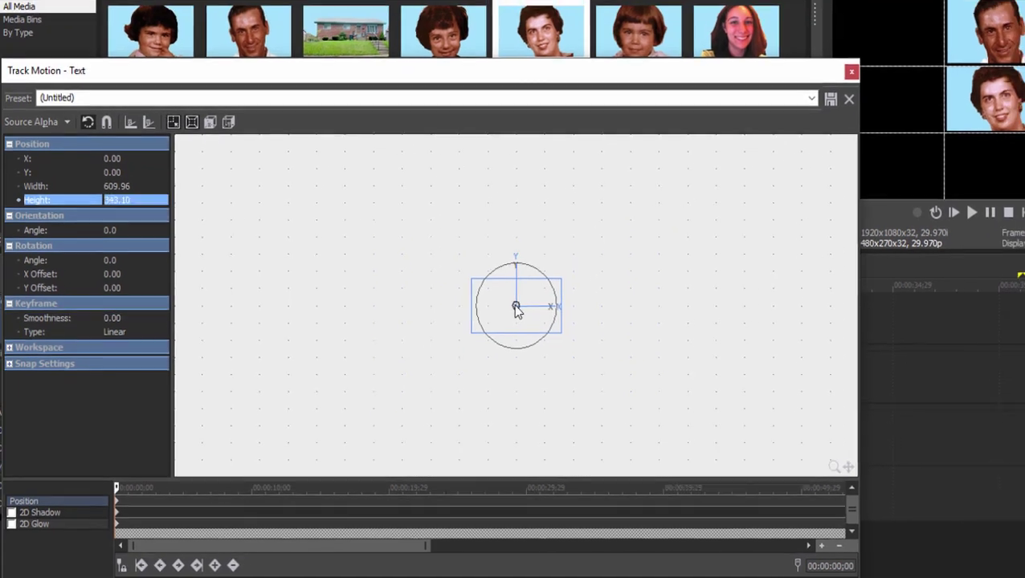
pyautogui.moveTo(516, 311); pyautogui.dragTo(484, 373)
pyautogui.click(118, 184)
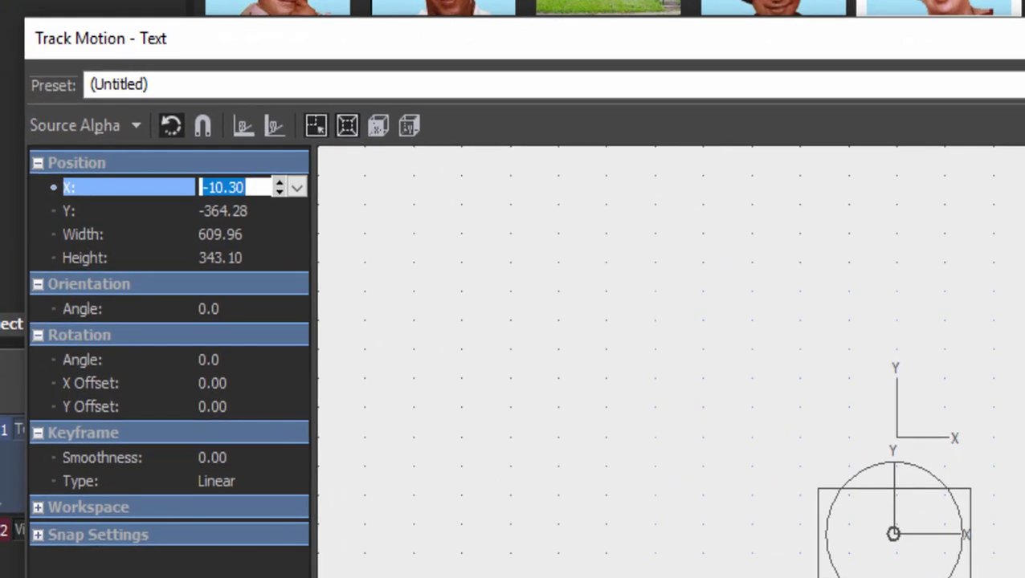
pyautogui.write('0')
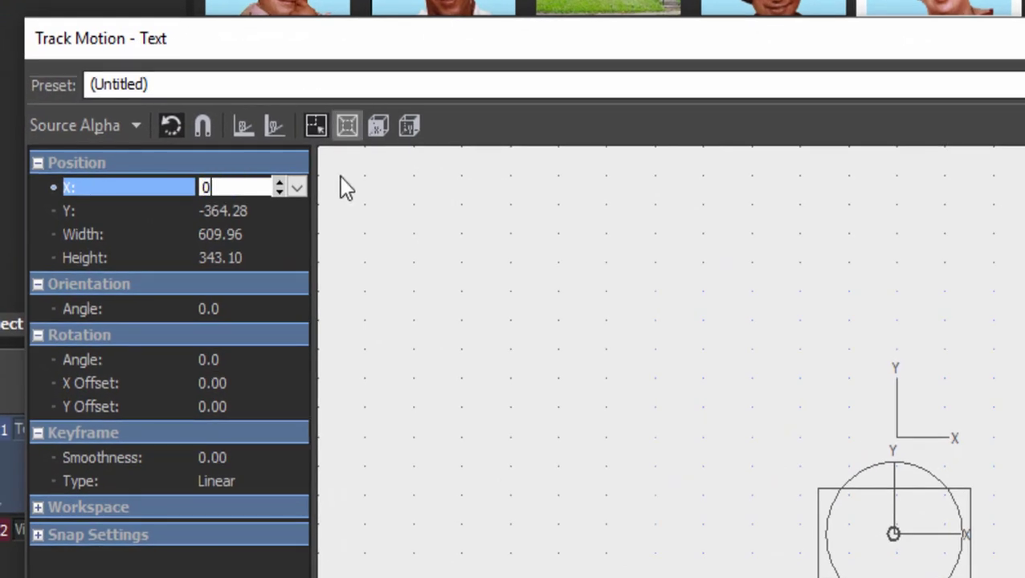
pyautogui.click(224, 211)
pyautogui.write('-')
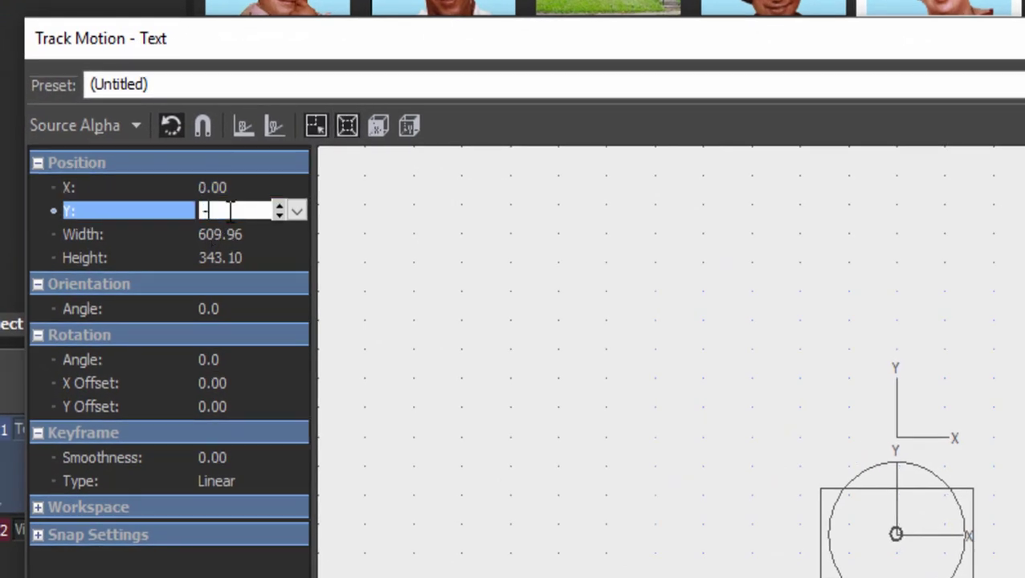
pyautogui.write('365')
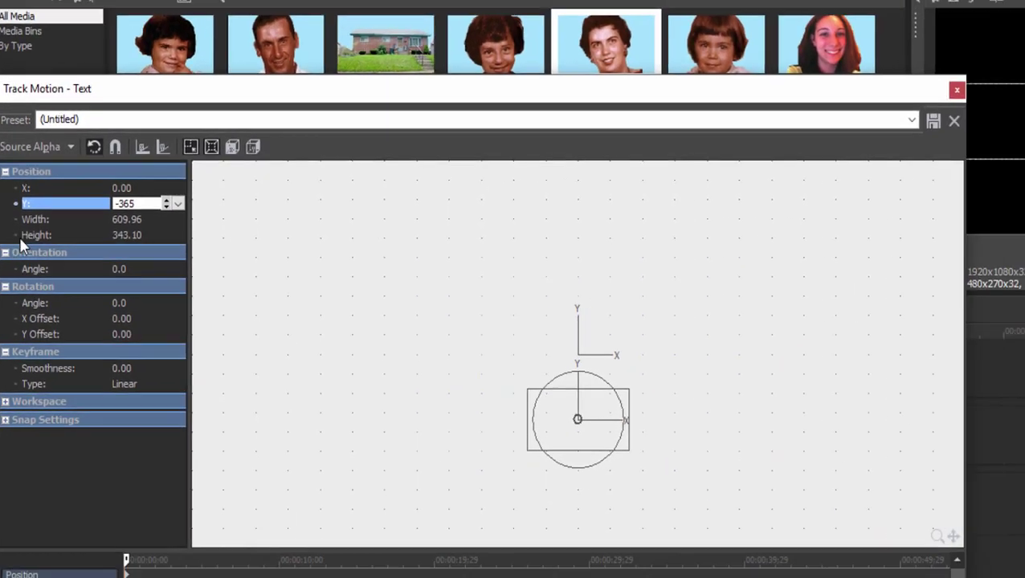
pyautogui.press('Return')
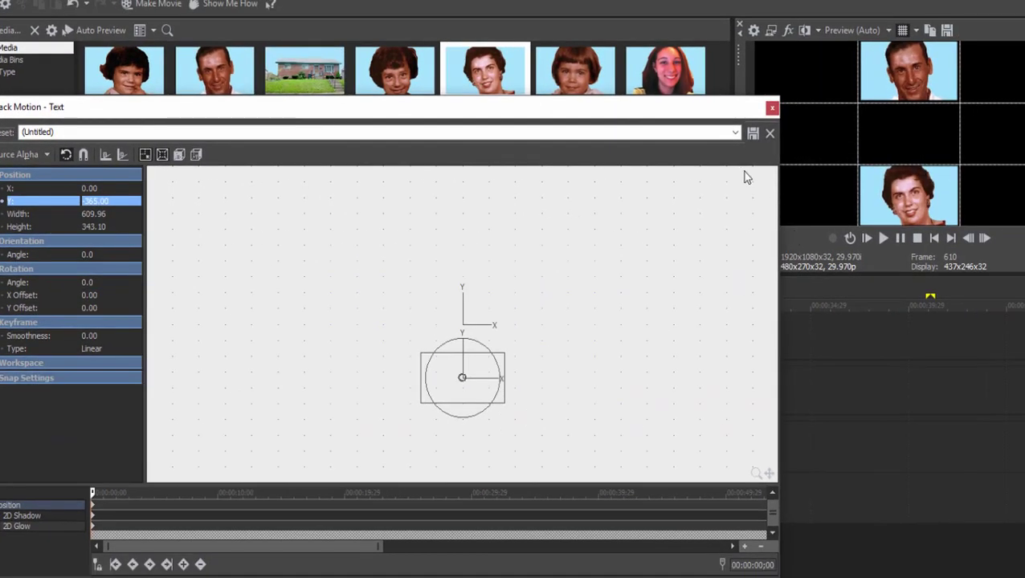
# Close the Text track's Track Motion and add BradyHouse.m2ts on a new top track
pyautogui.click(773, 108)
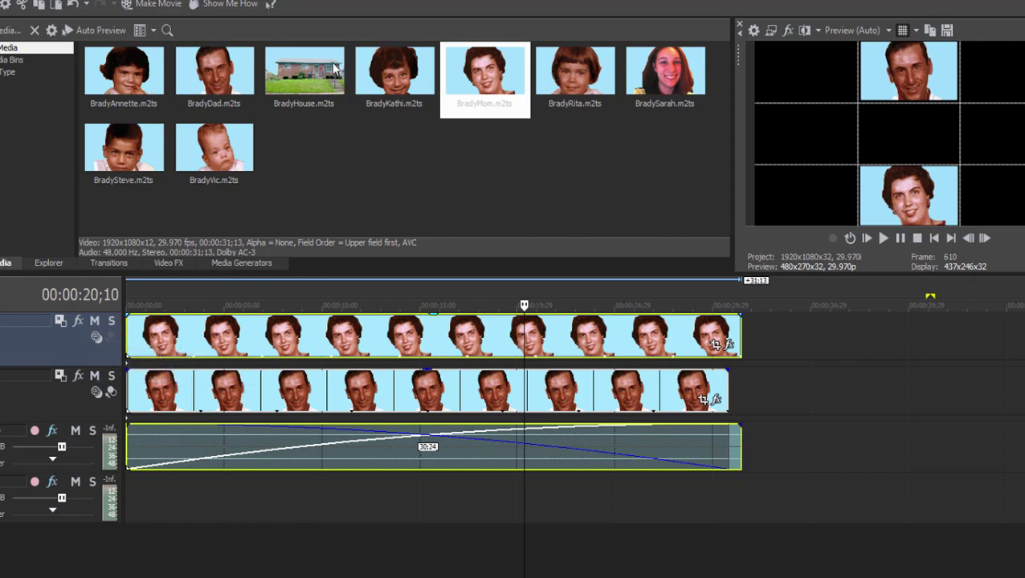
pyautogui.moveTo(315, 64); pyautogui.dragTo(125, 310)
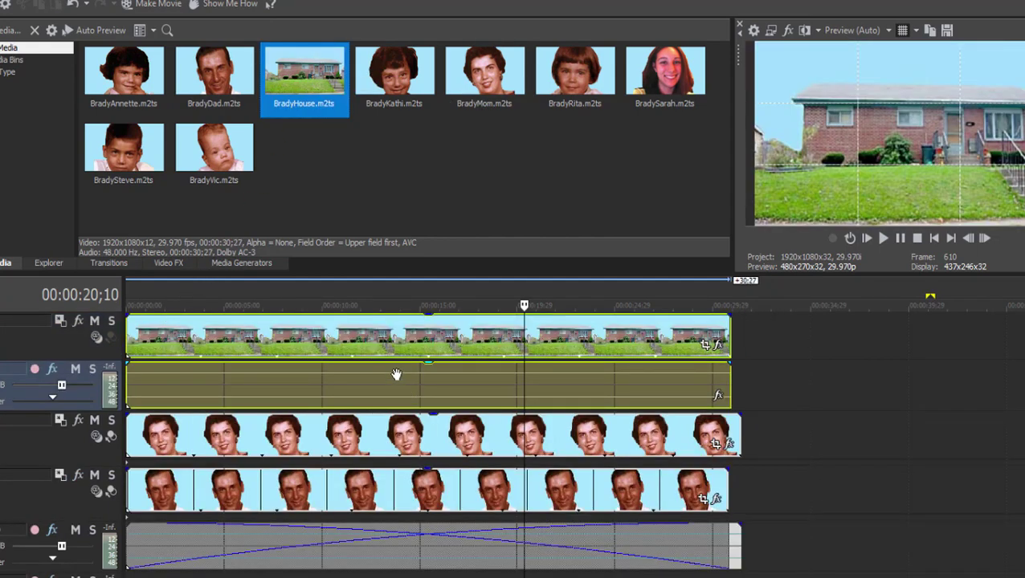
# Set the house clip's frame width to 610 so it fills the centre square, then close Track Motion
pyautogui.click(59, 322)
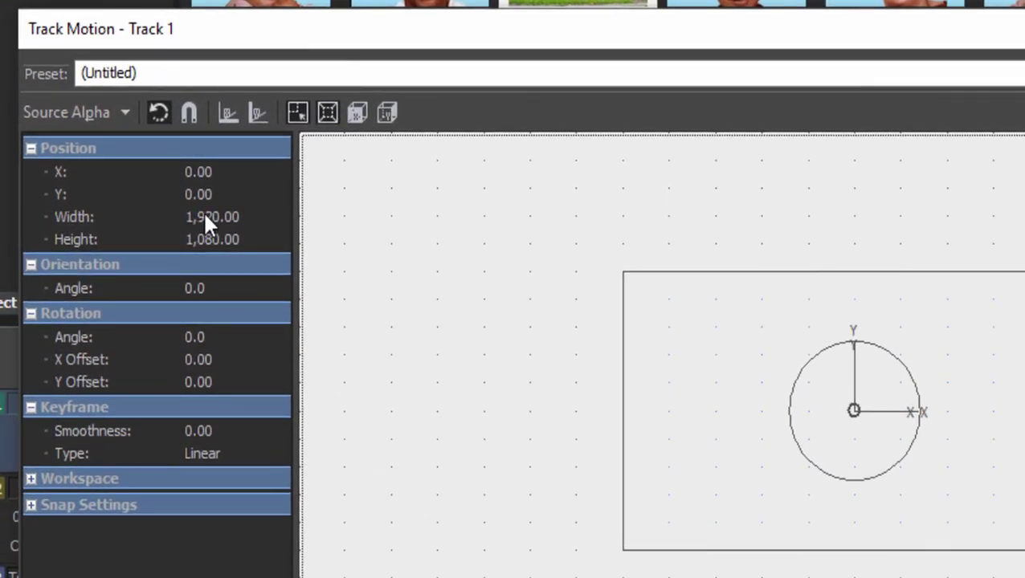
pyautogui.click(205, 215)
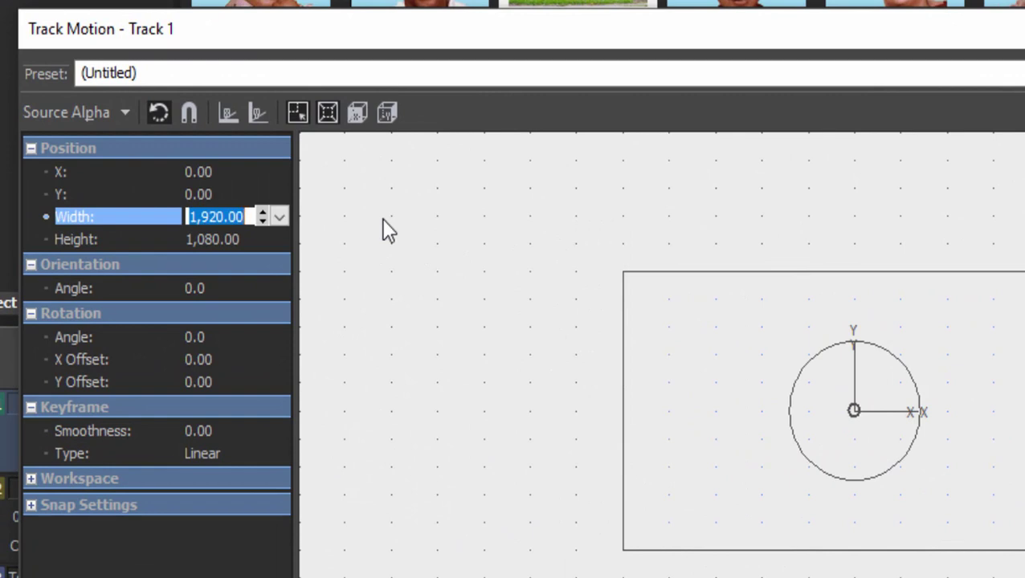
pyautogui.write('610')
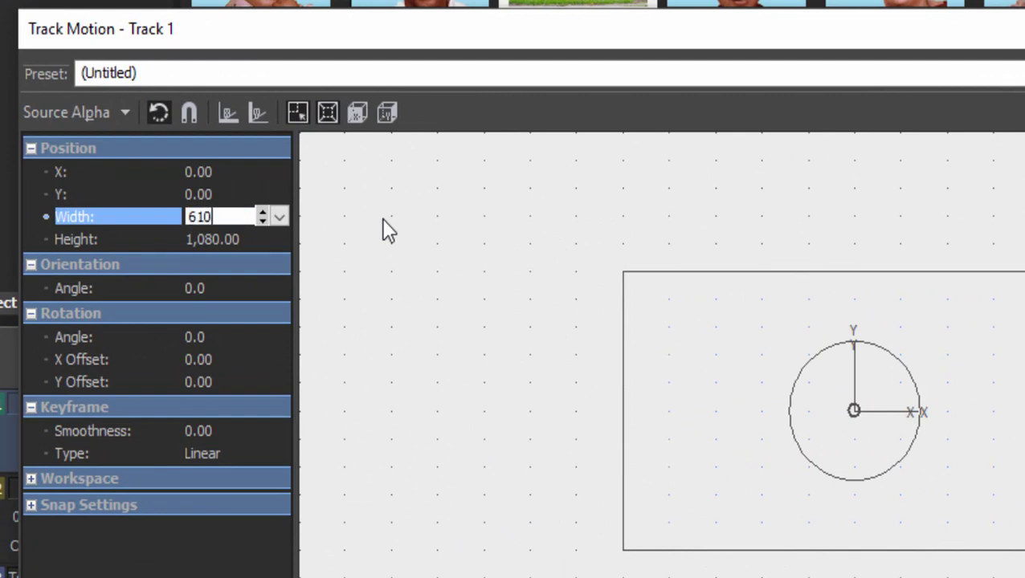
pyautogui.click(519, 285)
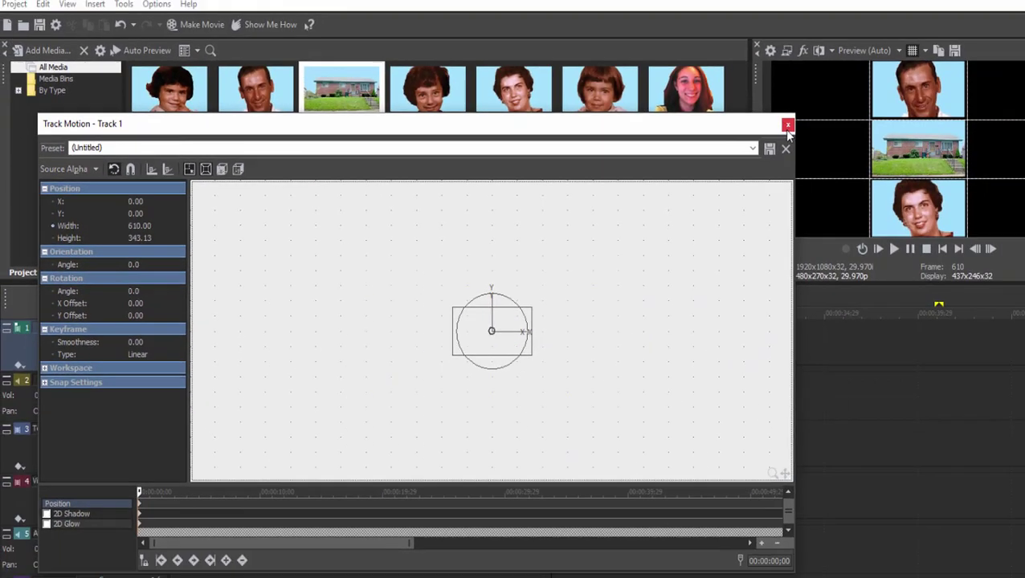
pyautogui.click(785, 127)
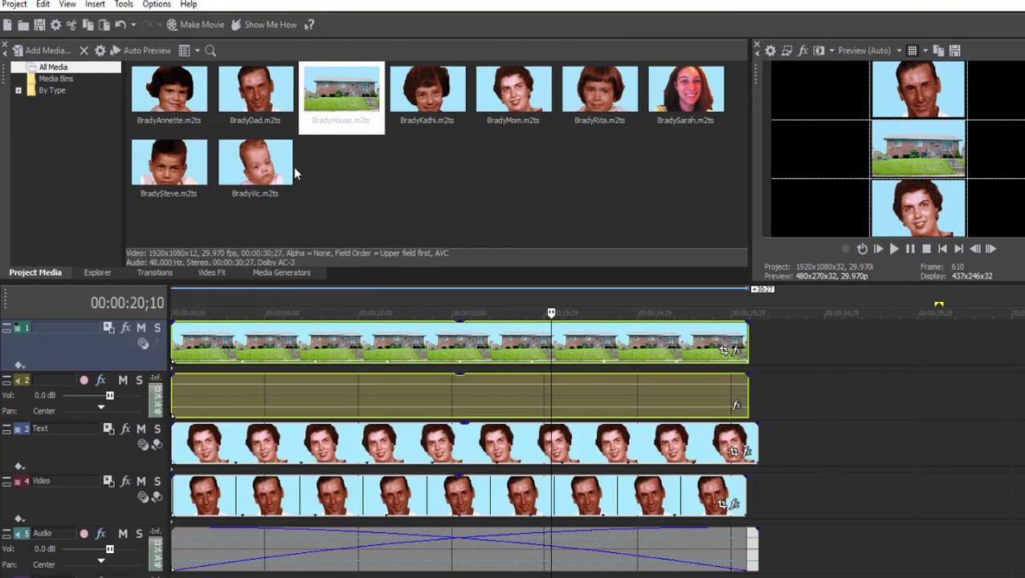
# Add BradySteve.m2ts as a new top track and shrink its frame to width 610
pyautogui.moveTo(175, 165); pyautogui.dragTo(175, 314)
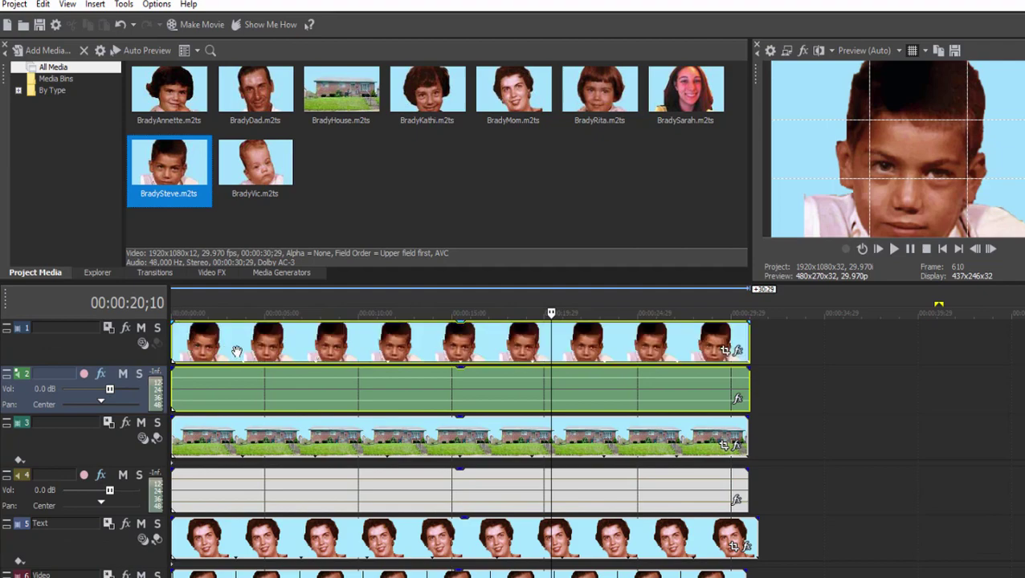
pyautogui.click(109, 327)
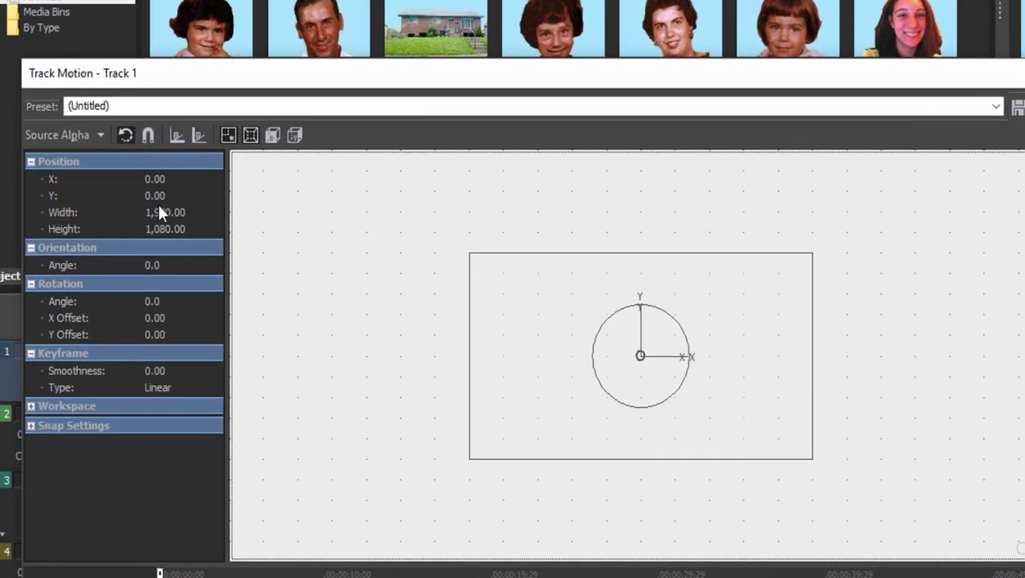
pyautogui.doubleClick(157, 221)
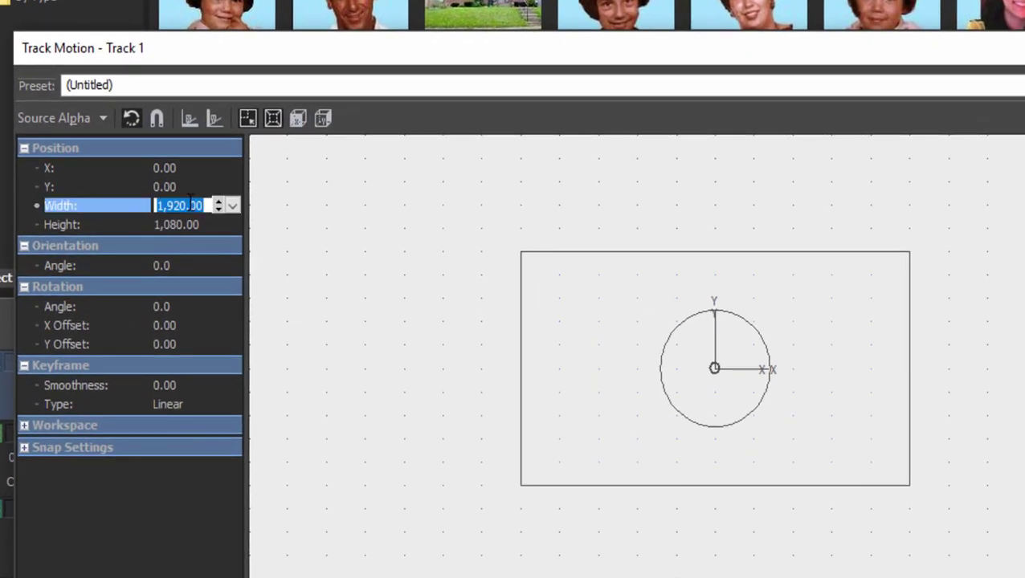
pyautogui.write('610')
pyautogui.press('Return')
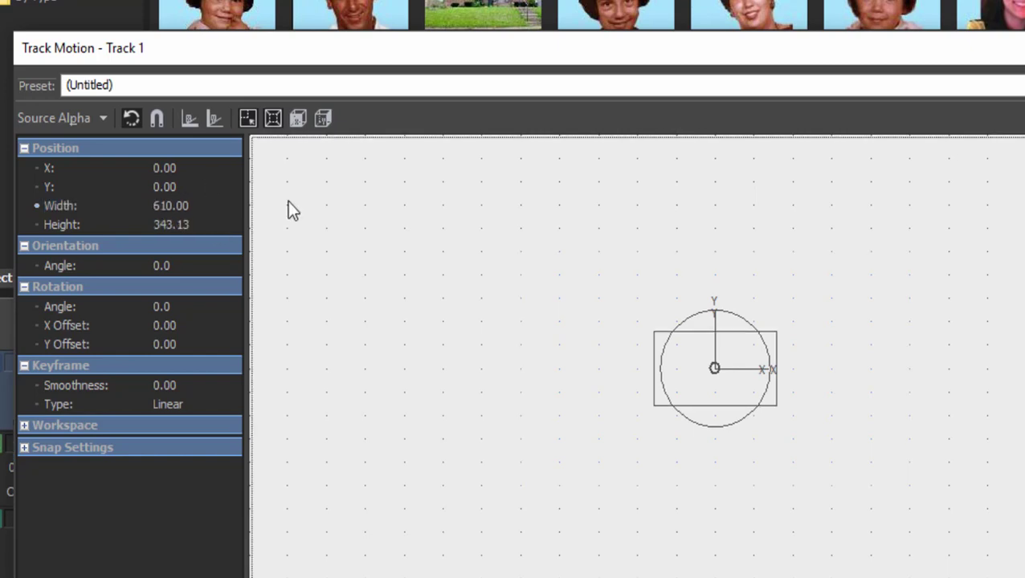
pyautogui.moveTo(713, 339); pyautogui.dragTo(617, 270)
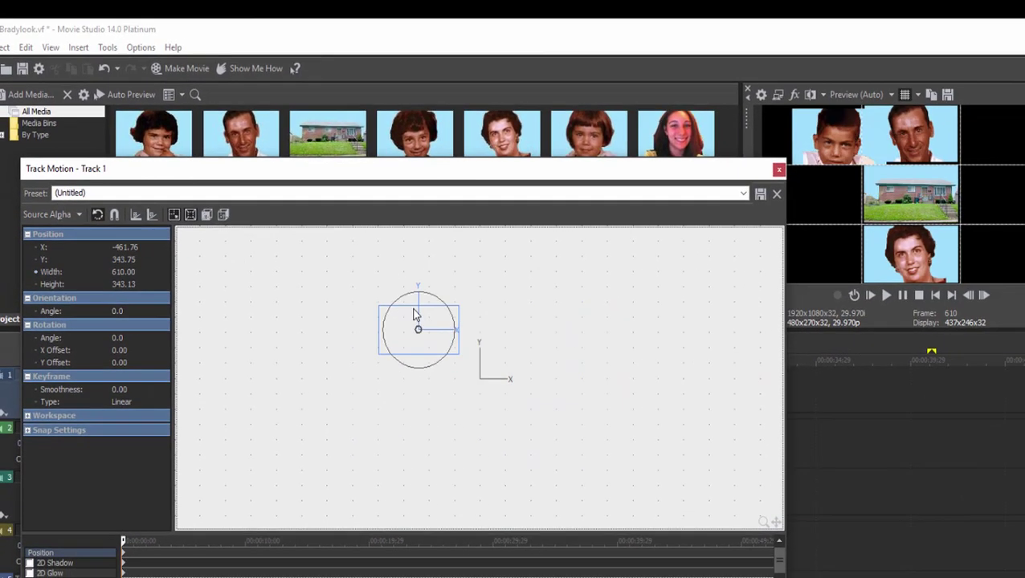
pyautogui.moveTo(415, 315); pyautogui.dragTo(395, 307)
# Position Steve's frame at X -635, Y 365 in the top-left square and close Track Motion
pyautogui.click(126, 259)
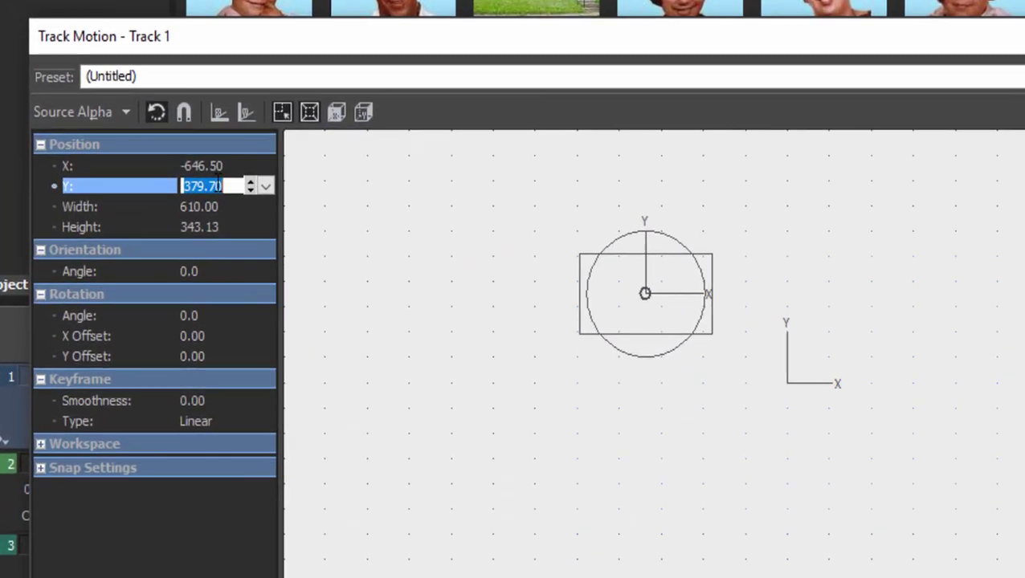
pyautogui.write('365')
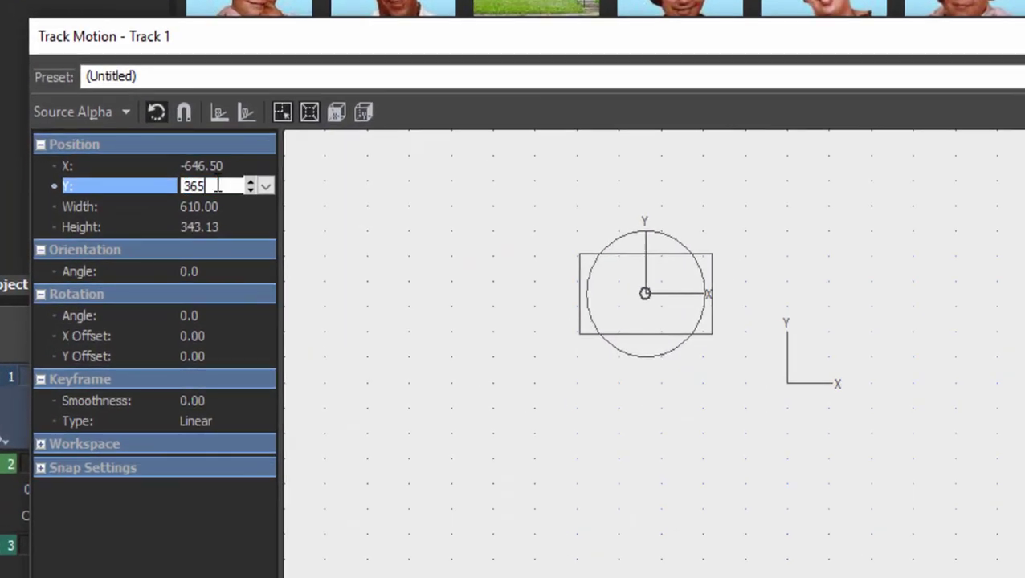
pyautogui.press('Return')
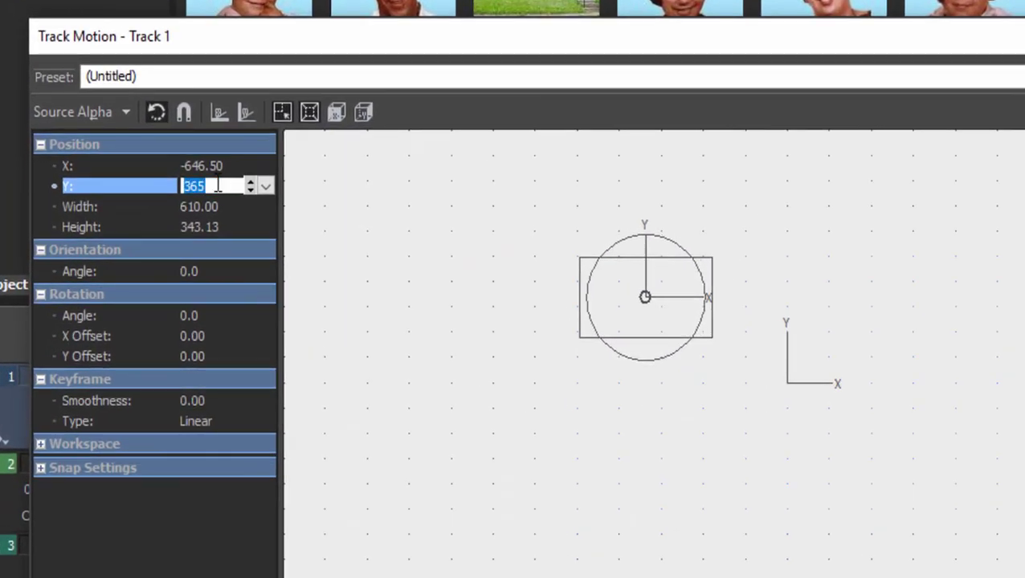
pyautogui.press('Tab')
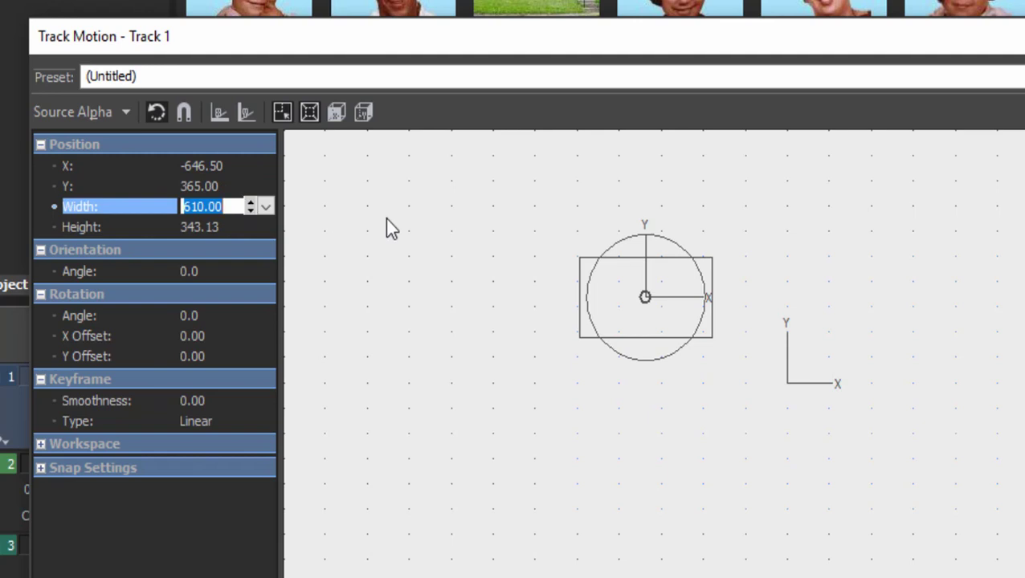
pyautogui.click(208, 167)
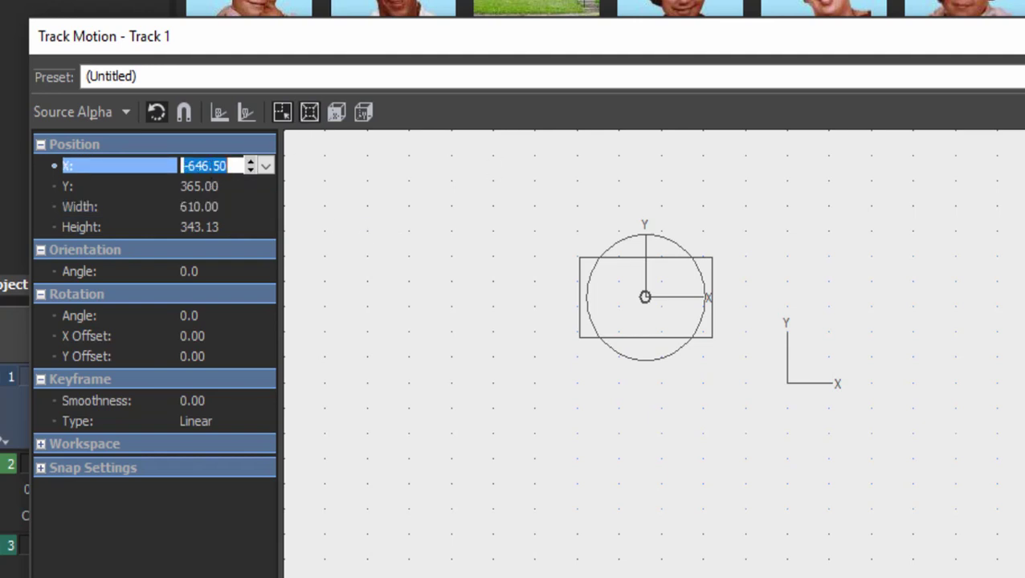
pyautogui.write('-')
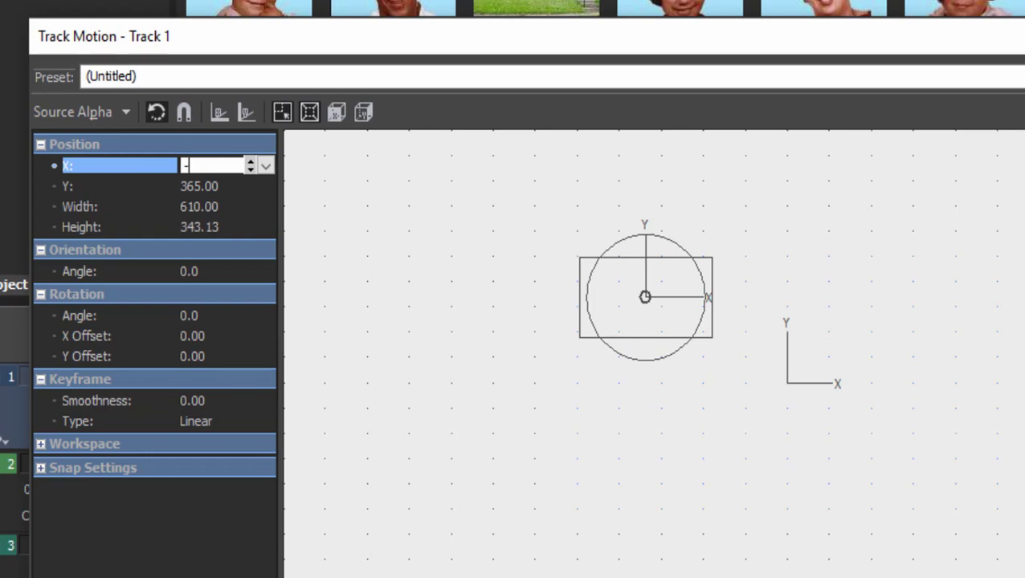
pyautogui.write('635')
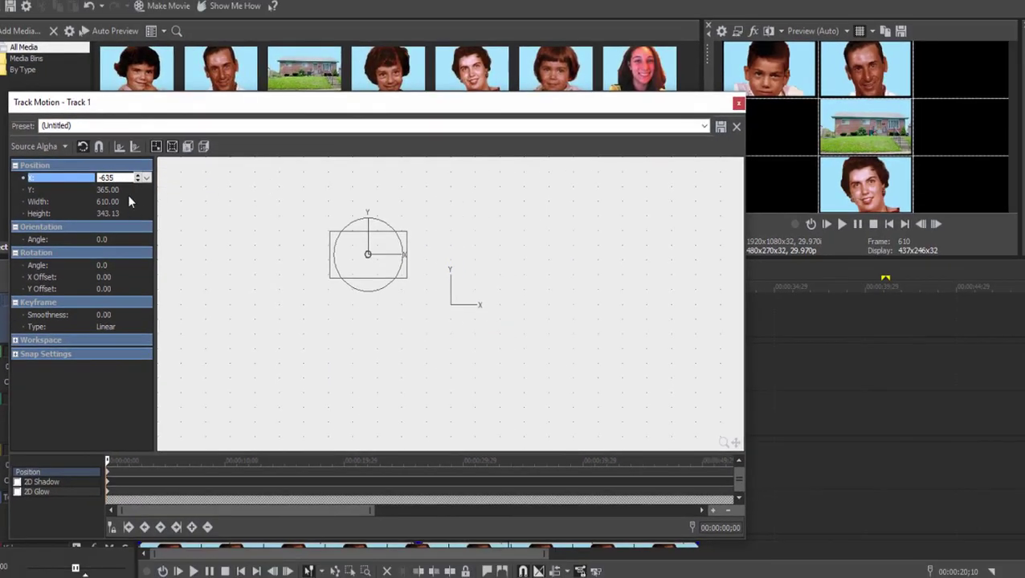
pyautogui.press('Tab')
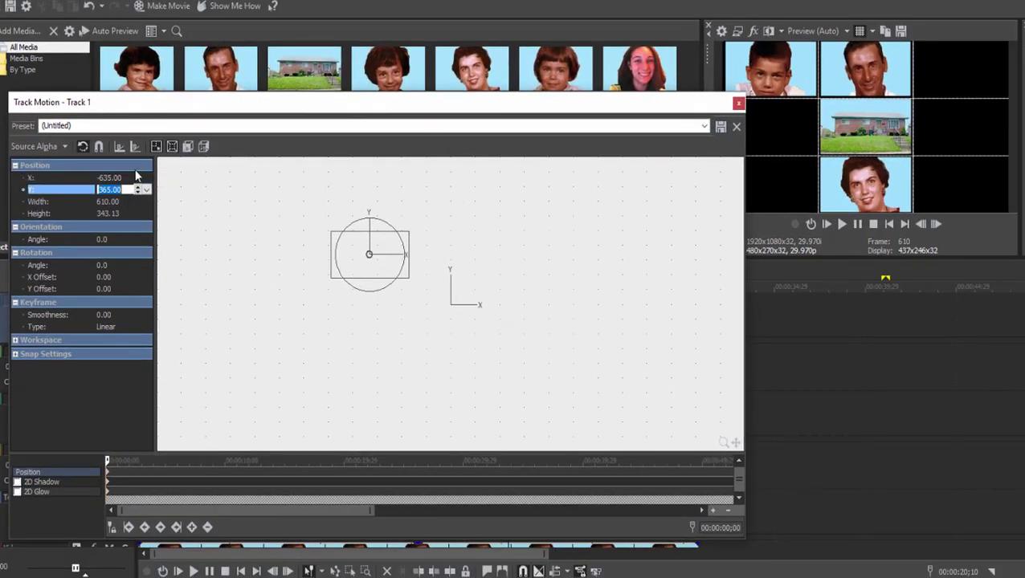
pyautogui.click(134, 179)
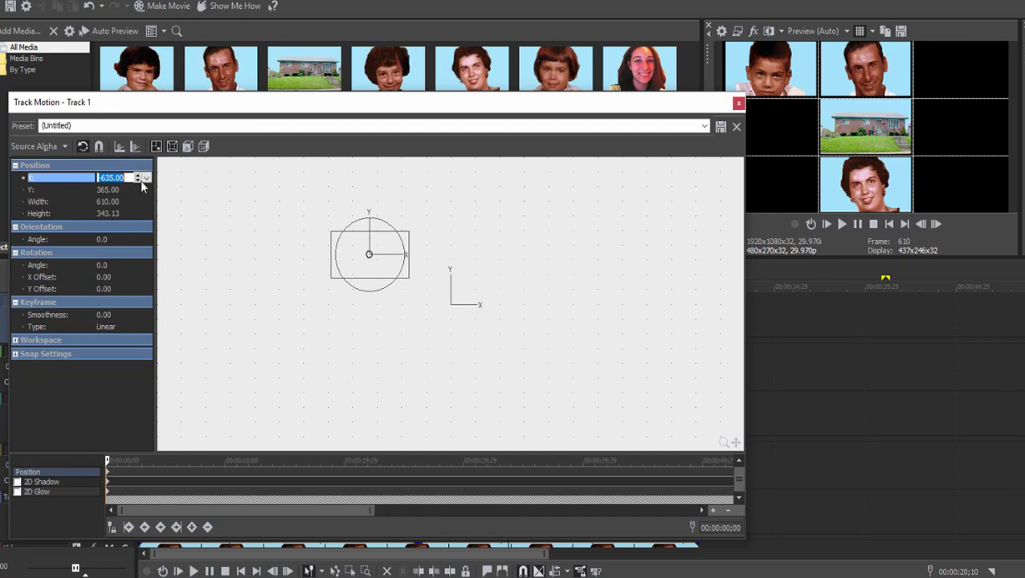
pyautogui.click(224, 199)
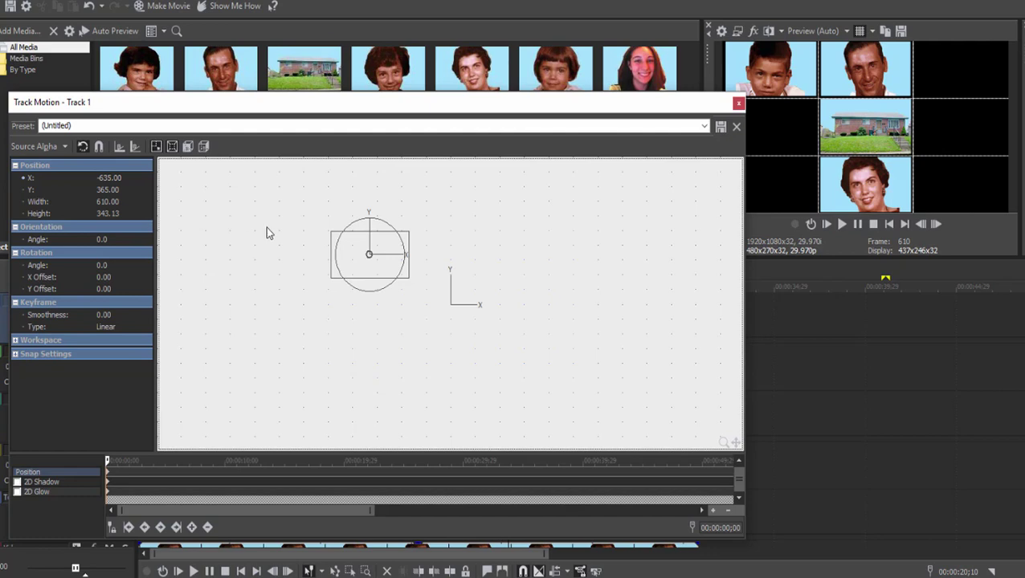
pyautogui.click(738, 103)
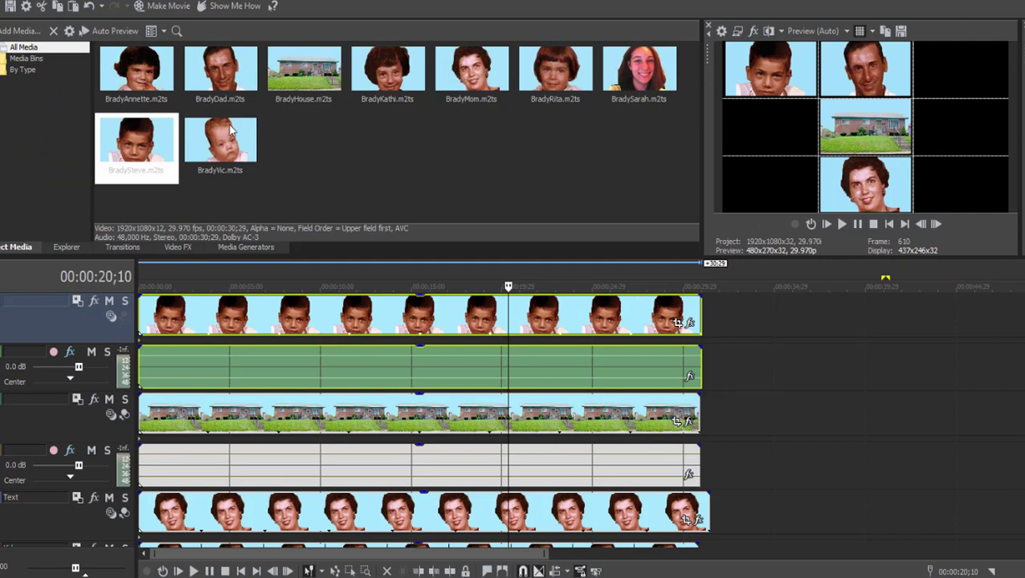
# Add BradyRita.m2ts as a new top track and set its frame width to 610
pyautogui.moveTo(555, 72); pyautogui.dragTo(386, 364)
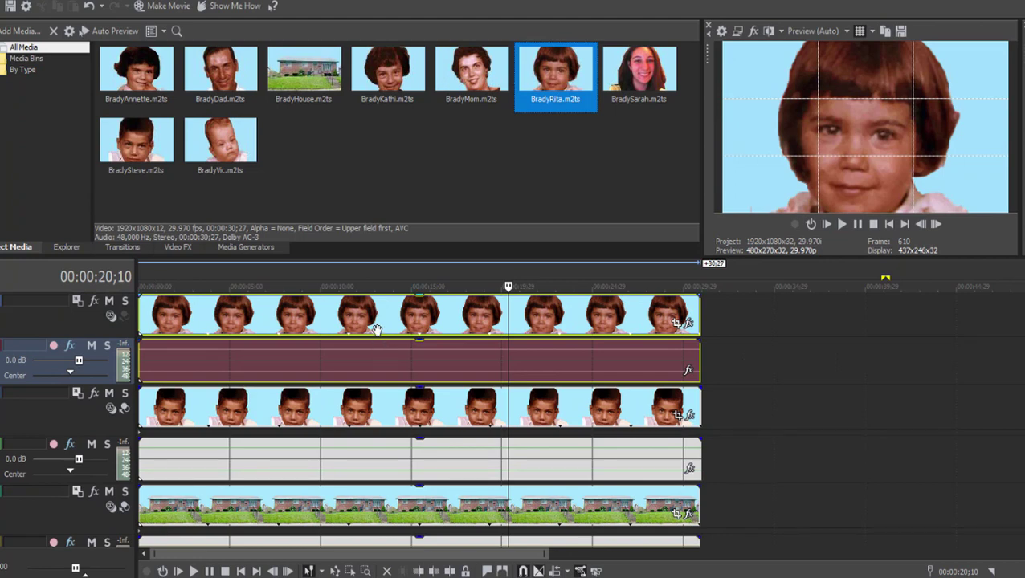
pyautogui.click(77, 300)
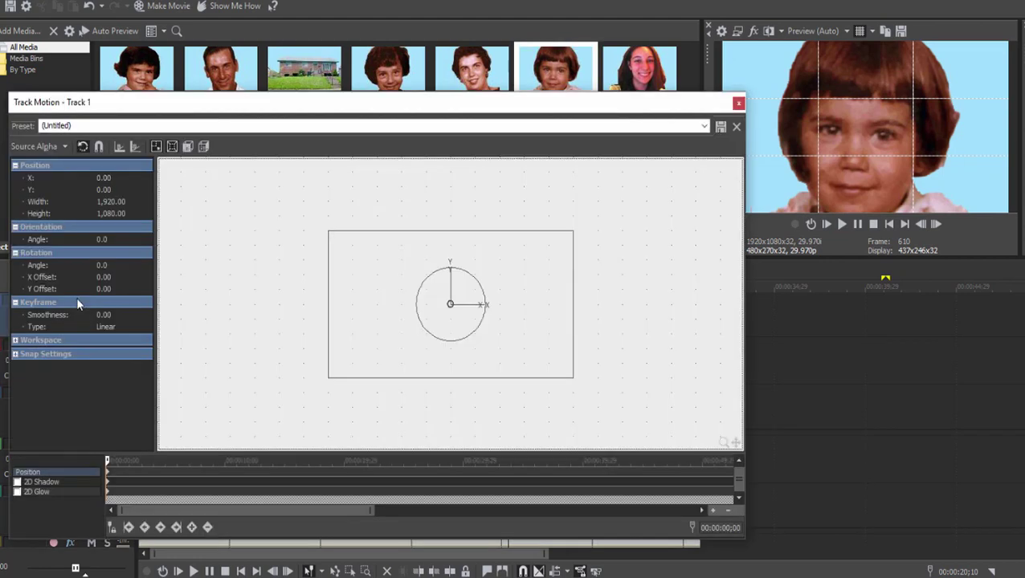
pyautogui.click(112, 202)
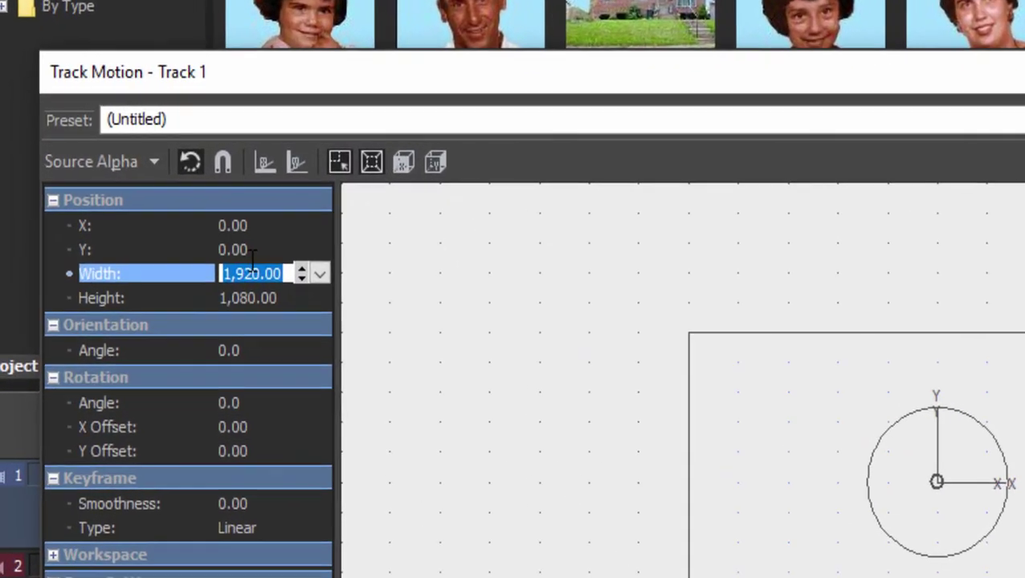
pyautogui.write('61')
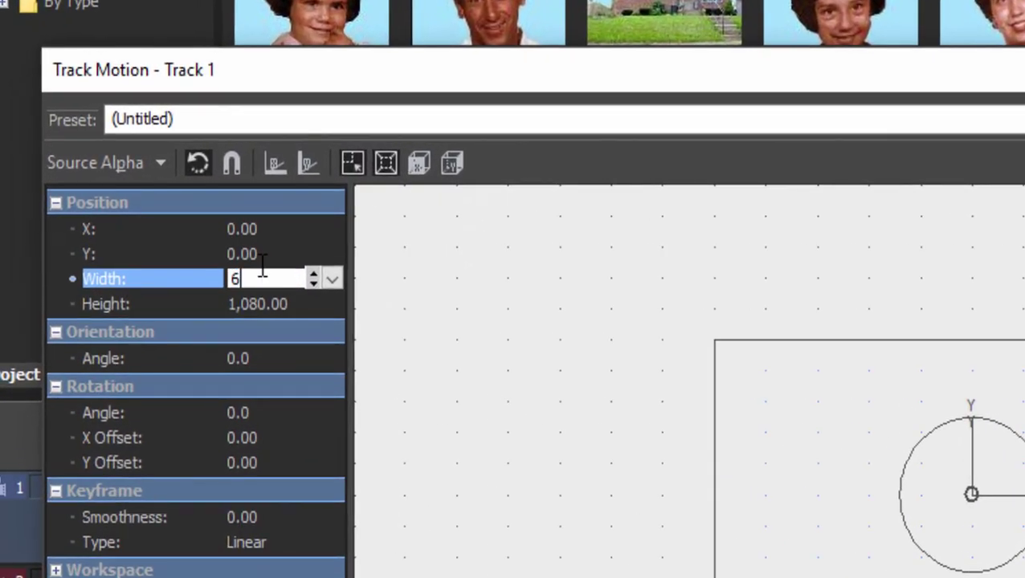
pyautogui.write('0')
pyautogui.press('Tab')
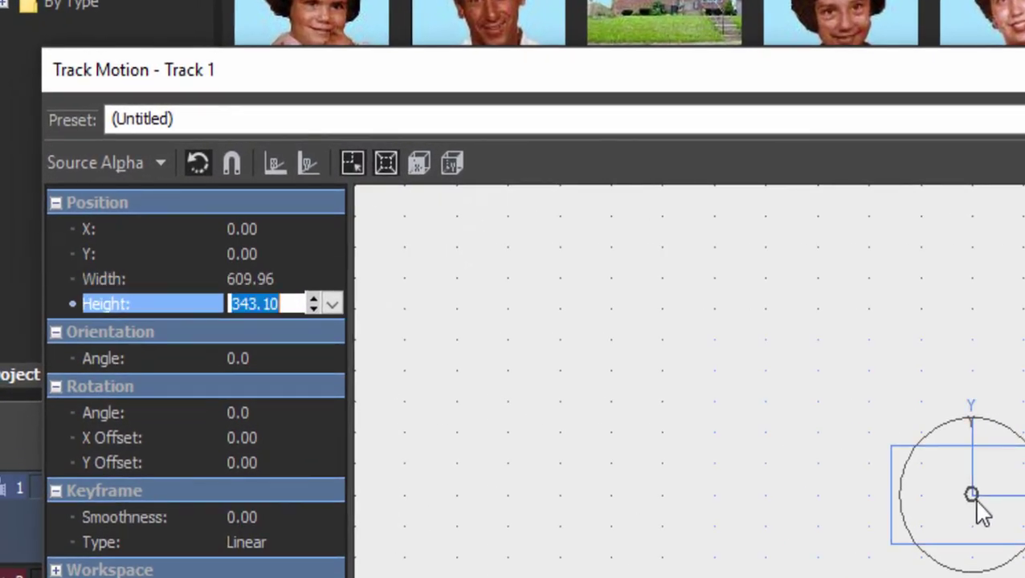
pyautogui.moveTo(975, 504)
pyautogui.mouseDown()
pyautogui.moveTo(970, 482)
pyautogui.moveTo(1016, 572)
pyautogui.moveTo(995, 533)
pyautogui.moveTo(962, 518)
pyautogui.mouseUp()
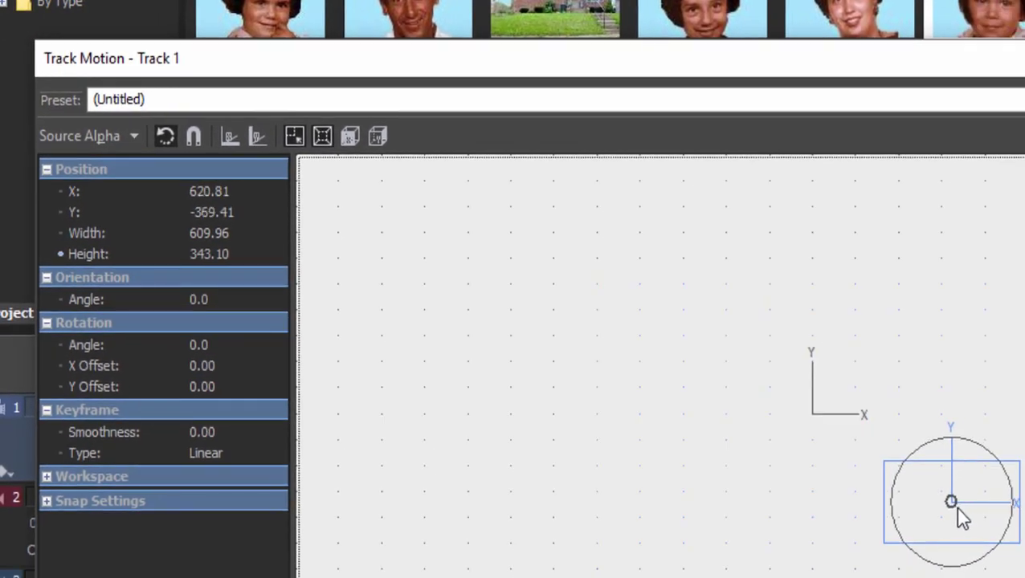
# Position Rita's frame at X 635, Y -365 in the bottom-right square
pyautogui.click(214, 191)
pyautogui.write('635')
pyautogui.press('Return')
pyautogui.press('Tab')
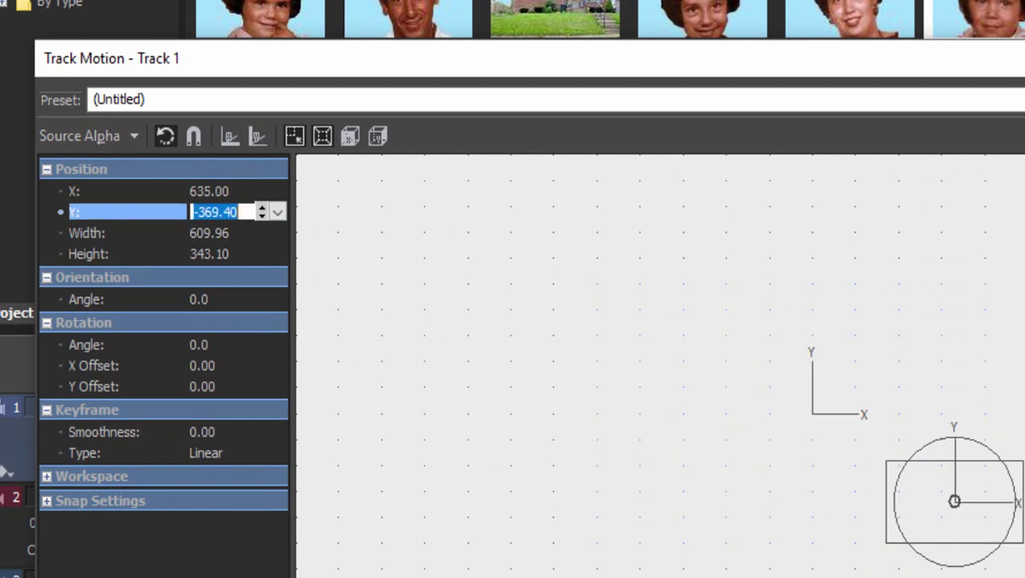
pyautogui.write('-3655')
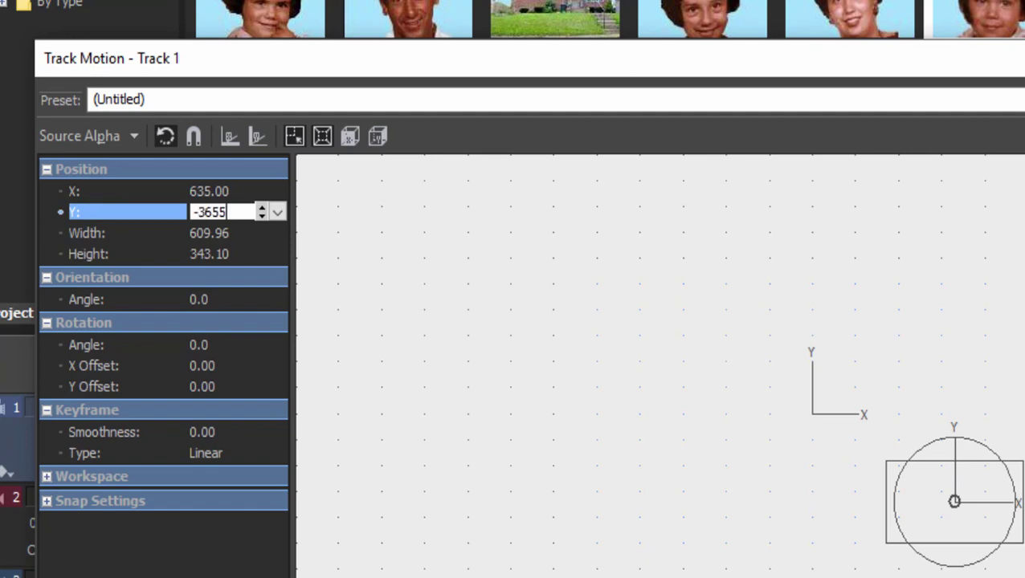
pyautogui.press('Return')
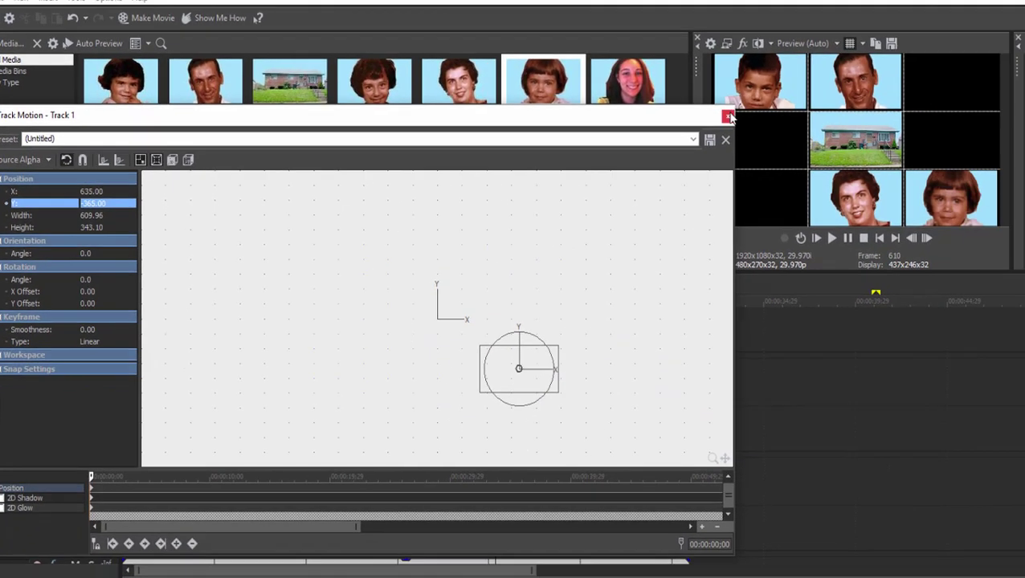
# Close Track Motion and reopen the recent project Bradylook.vf, answering the save-changes prompt
pyautogui.click(728, 116)
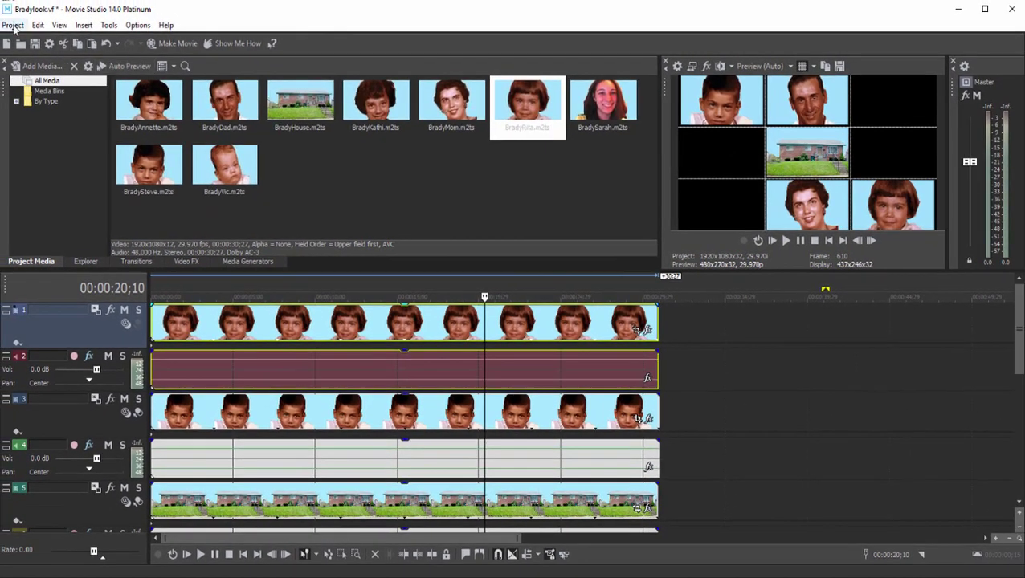
pyautogui.click(12, 25)
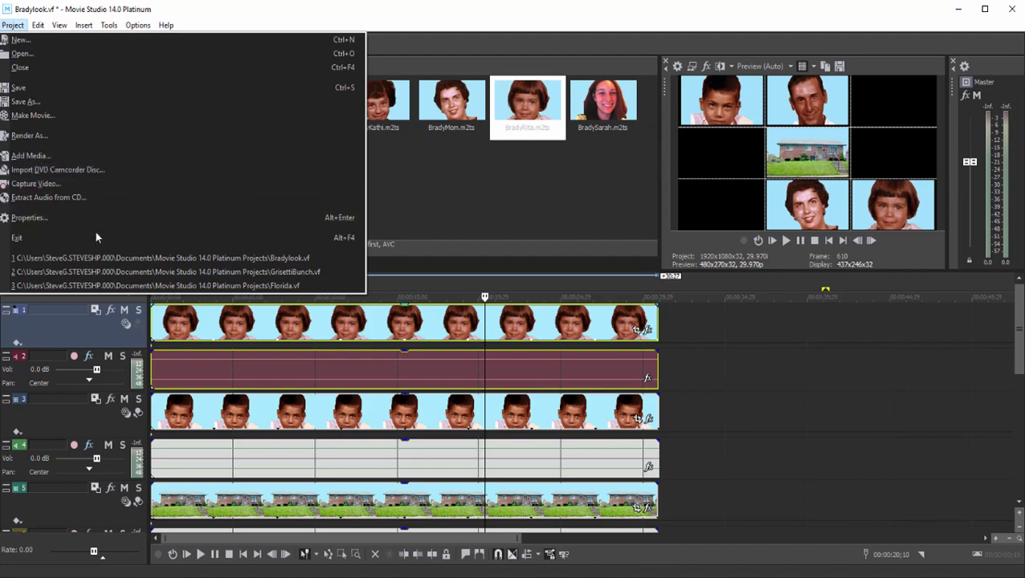
pyautogui.click(101, 259)
pyautogui.press('Return')
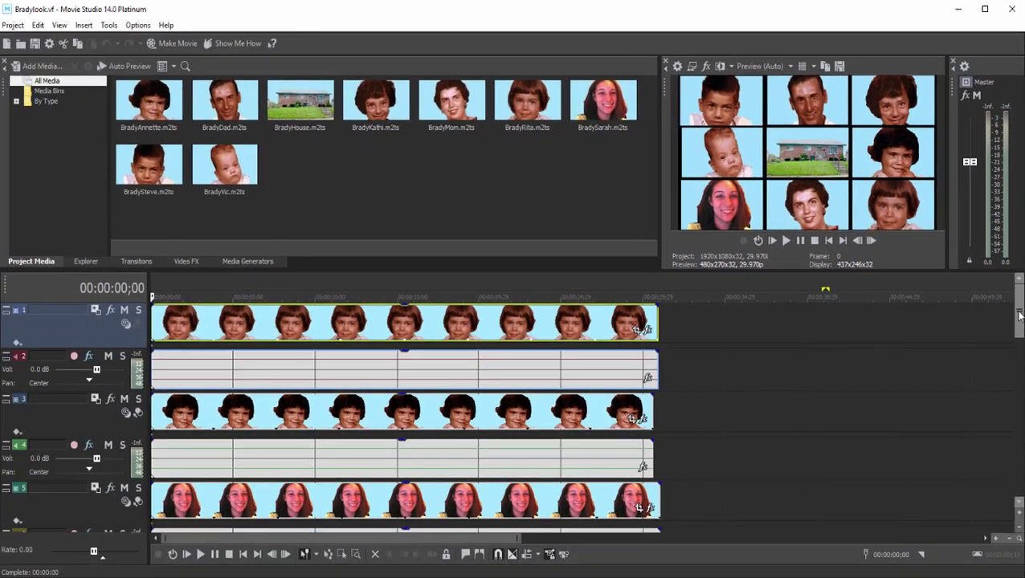
pyautogui.moveTo(1019, 316)
pyautogui.mouseDown()
pyautogui.moveTo(1022, 431)
pyautogui.moveTo(1020, 317)
pyautogui.mouseUp()
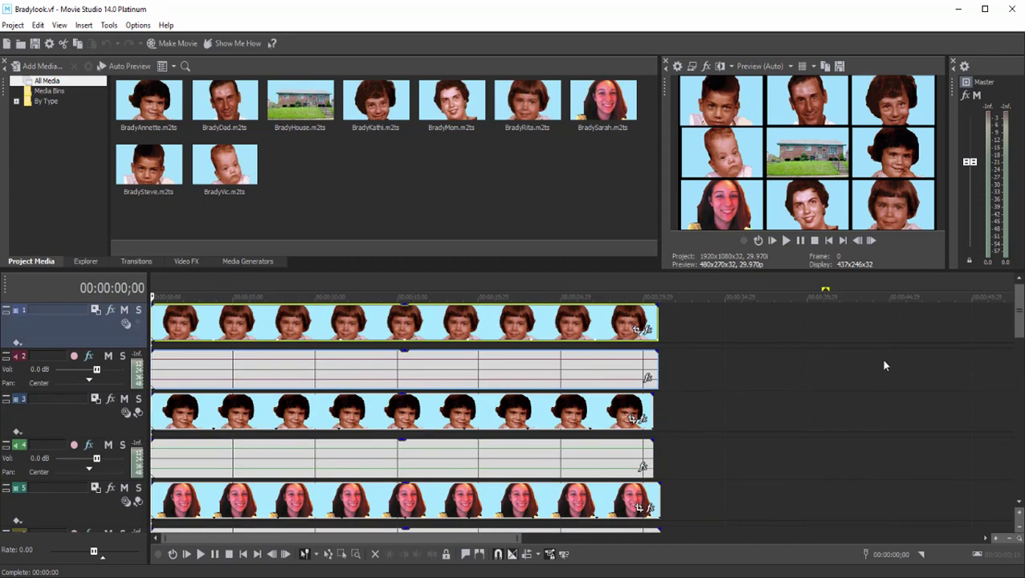